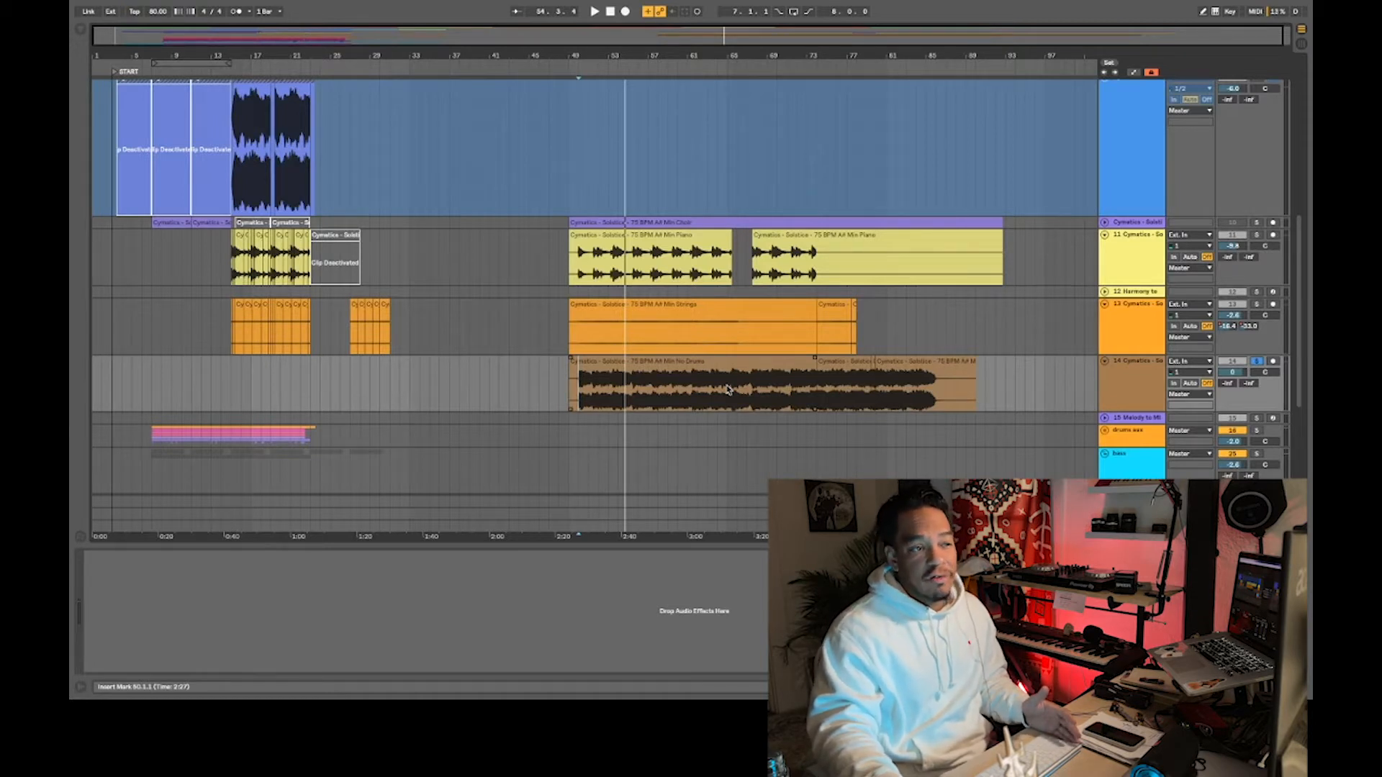
- Listen to the soloed Cymatics Solstice No Drums sample, starting playback around bars 68 and 73
click(811, 396)
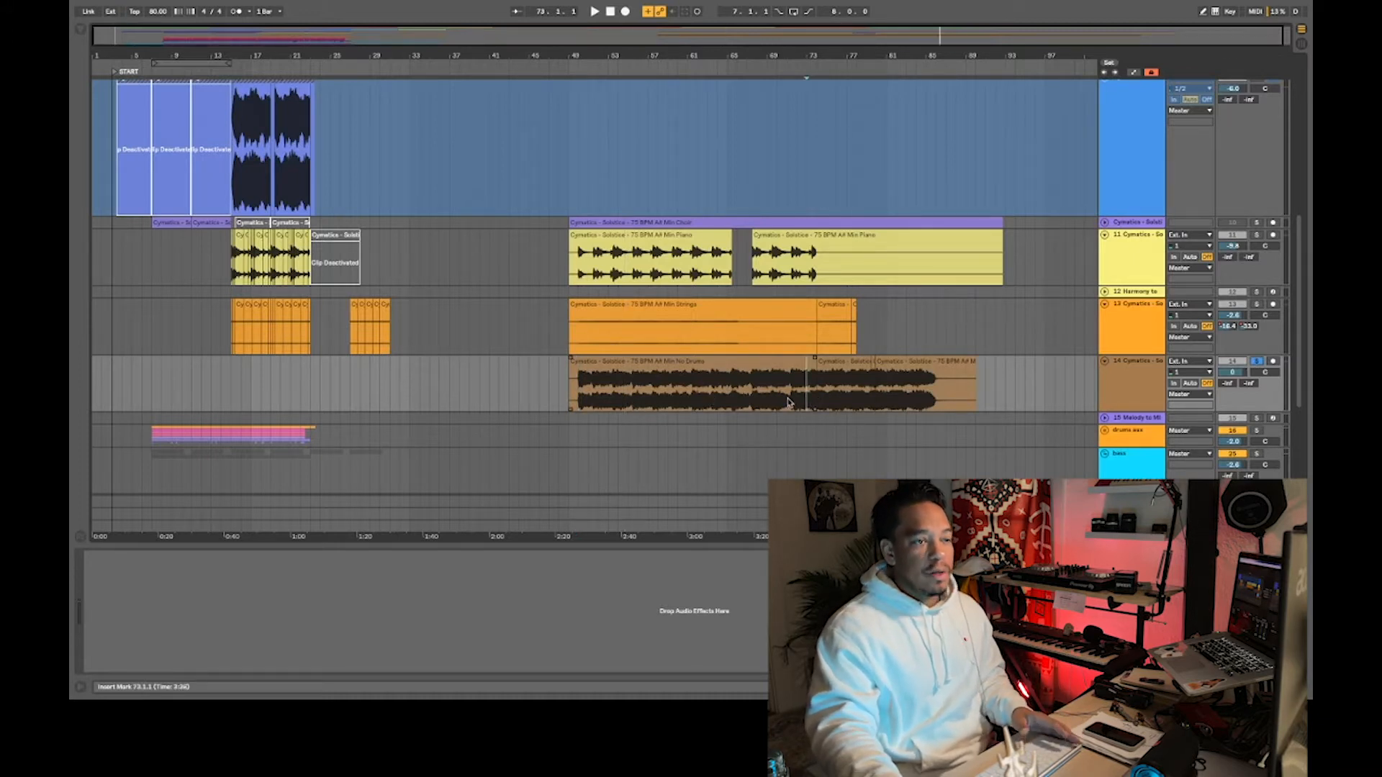
key(space)
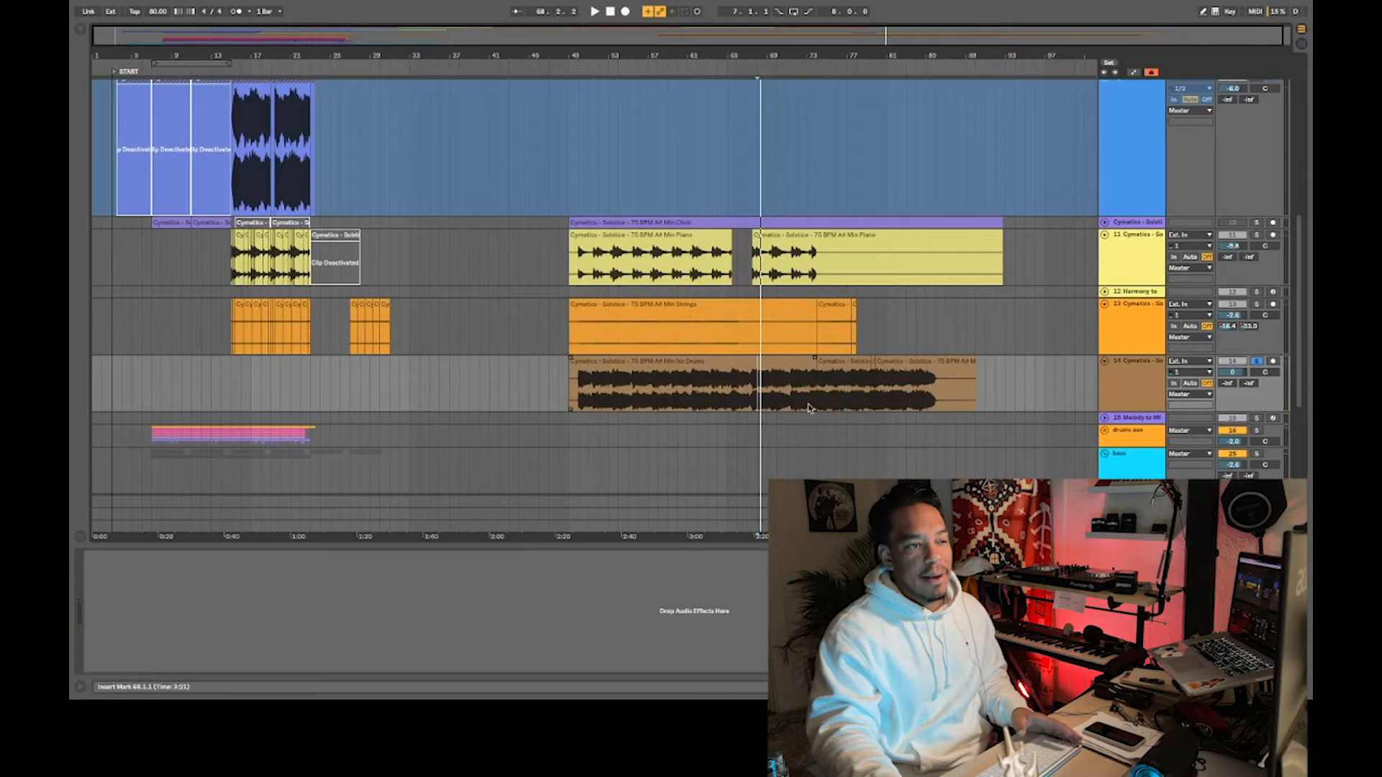
click(807, 408)
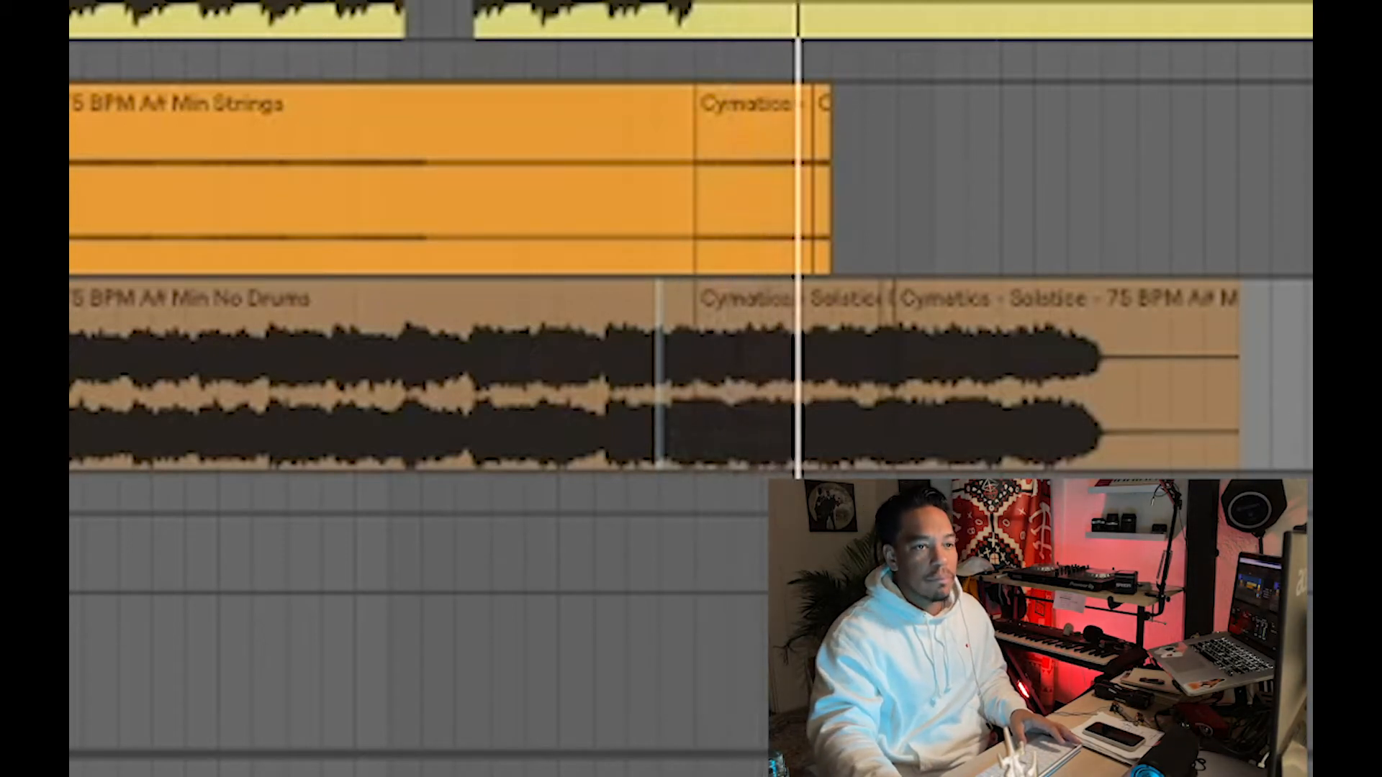
scroll(691, 378, down, 2)
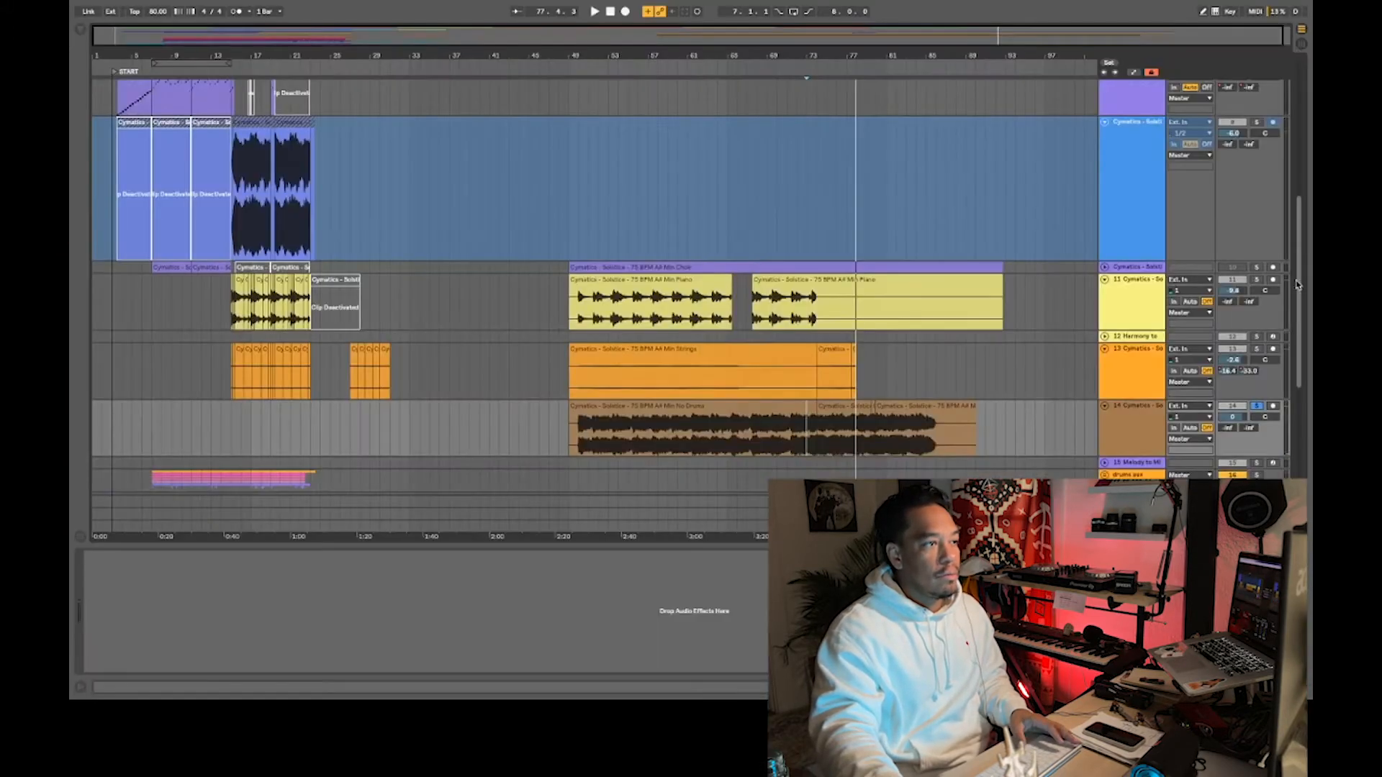
drag(1297, 284, 1292, 255)
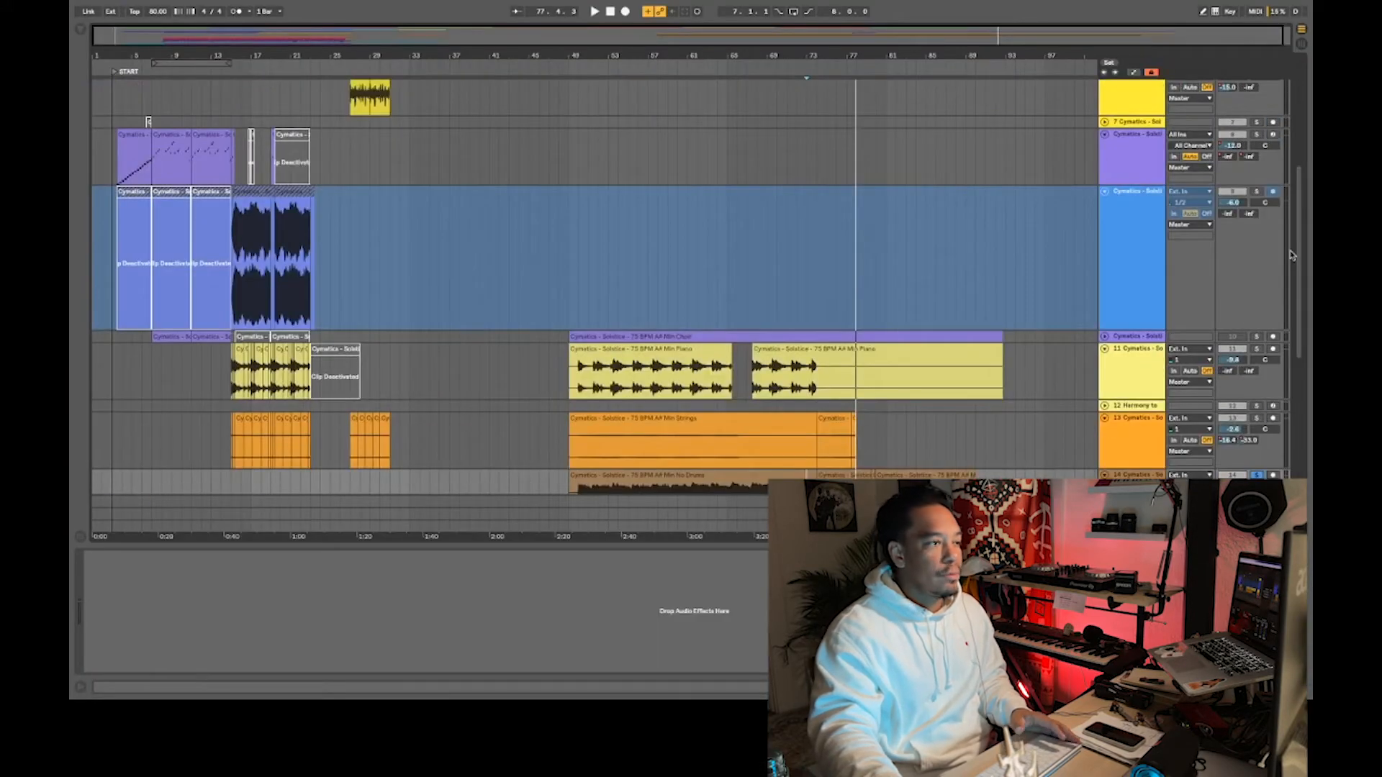
- Review the slice divisions offered by Slice to New MIDI Track for the No Drums clip at bar 74, without slicing it
click(854, 475)
drag(850, 57, 843, 174)
double_click(827, 475)
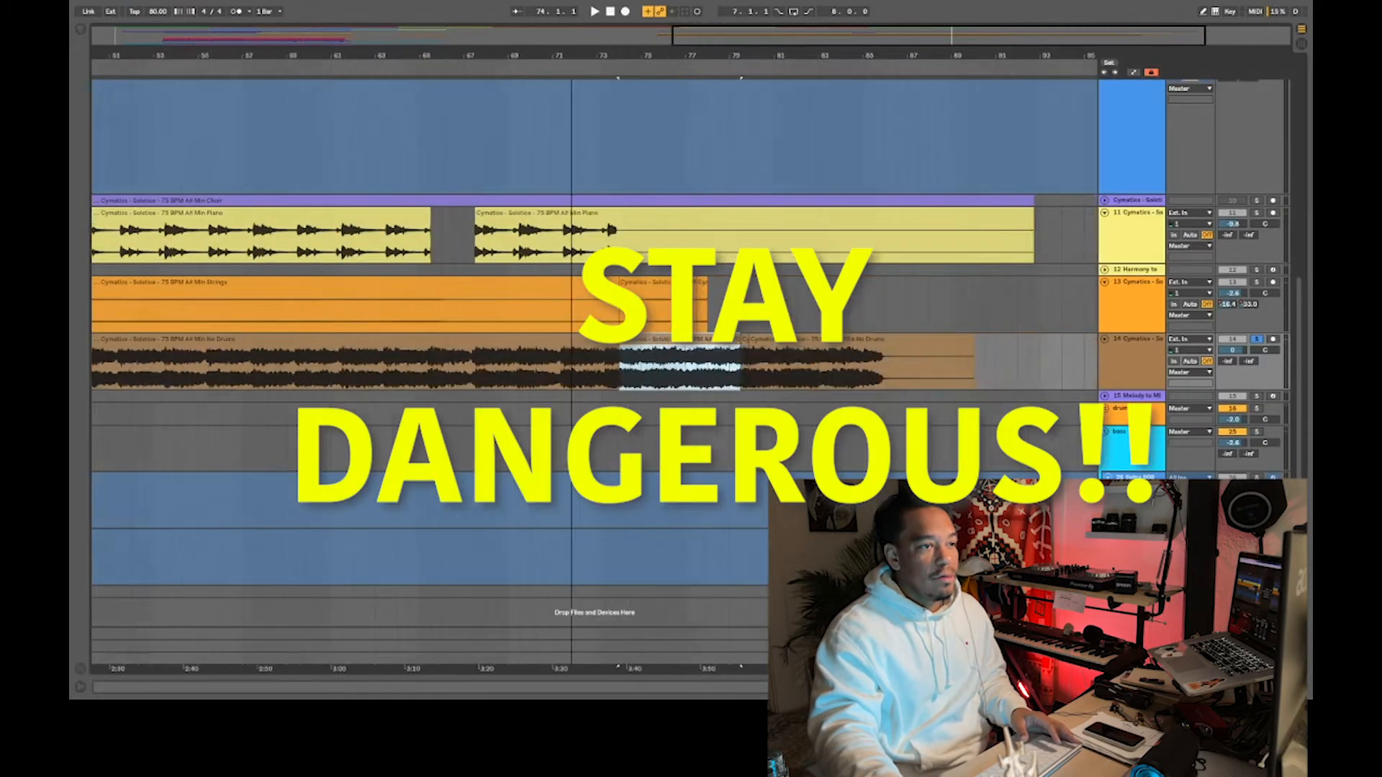
drag(572, 56, 657, 53)
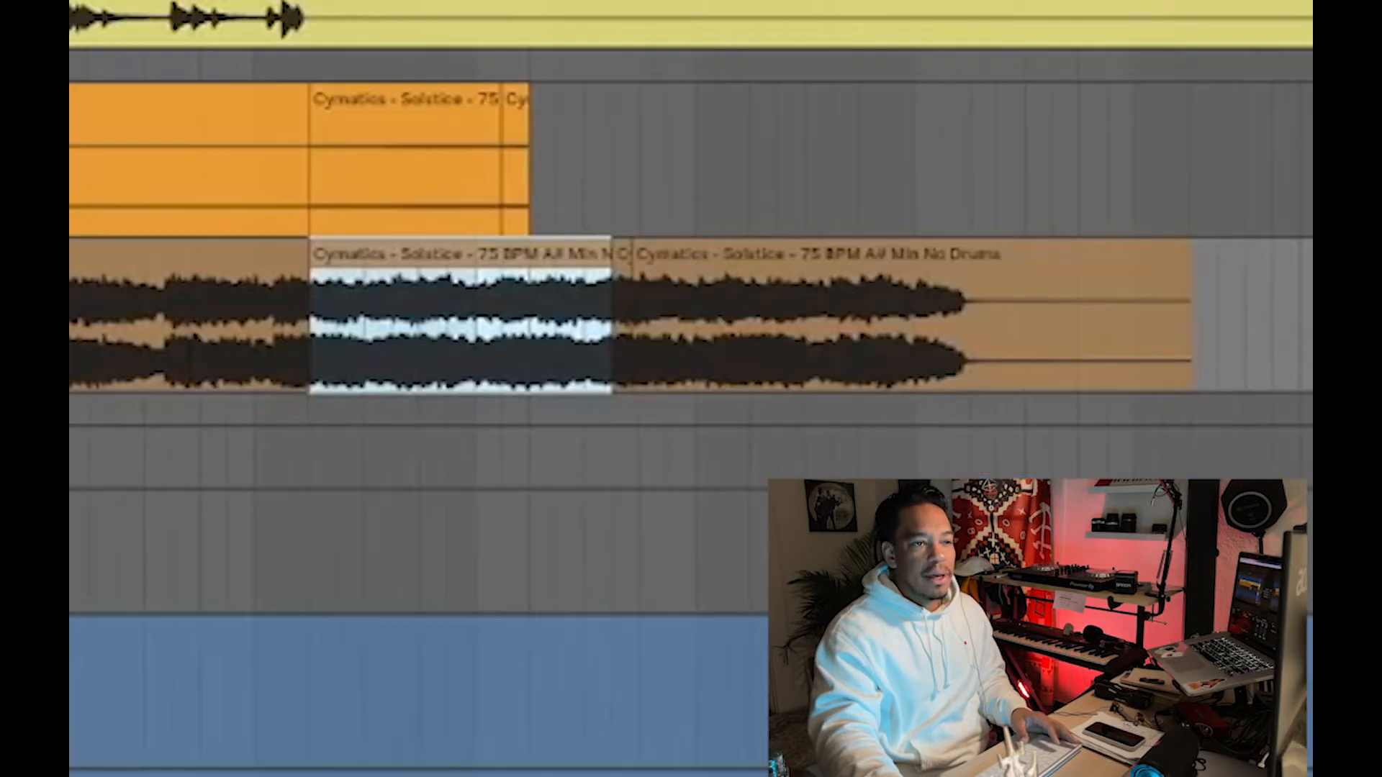
right_click(760, 349)
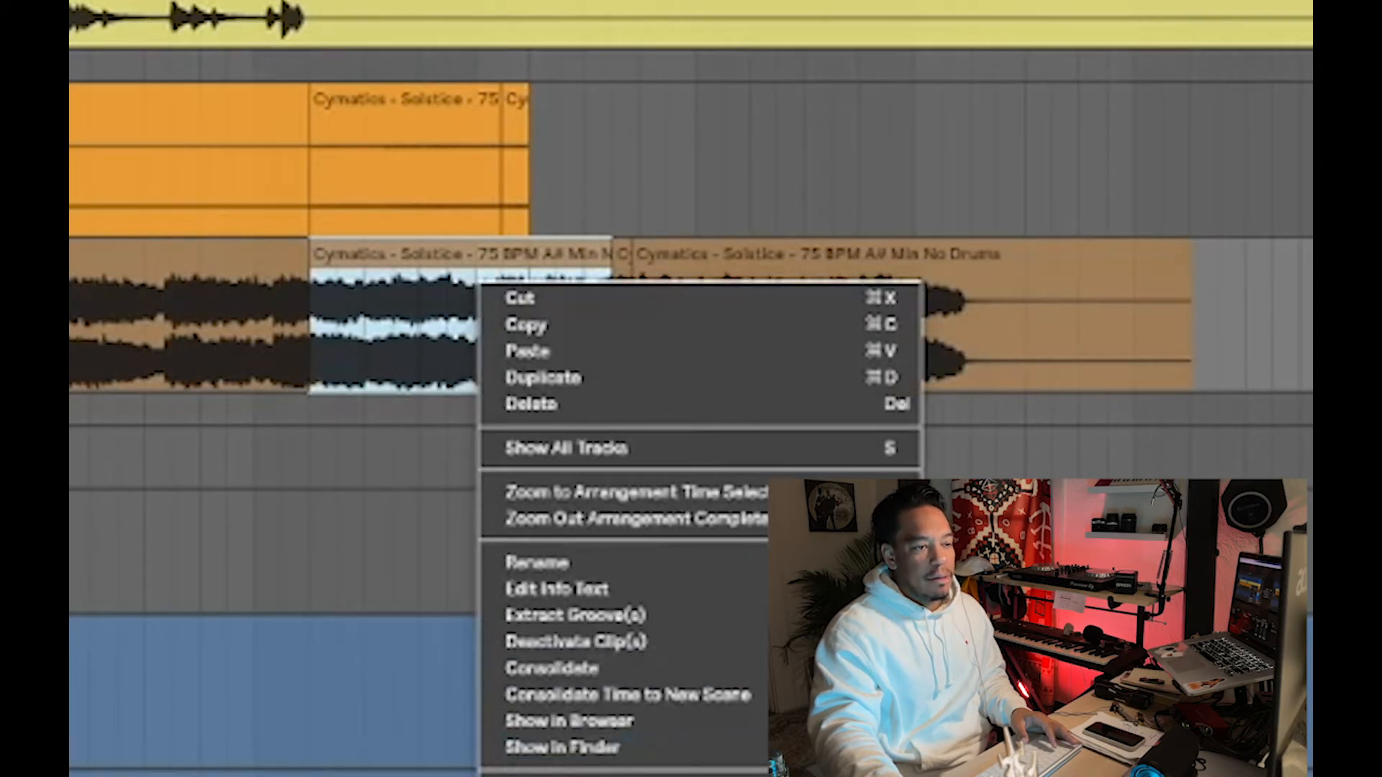
click(568, 776)
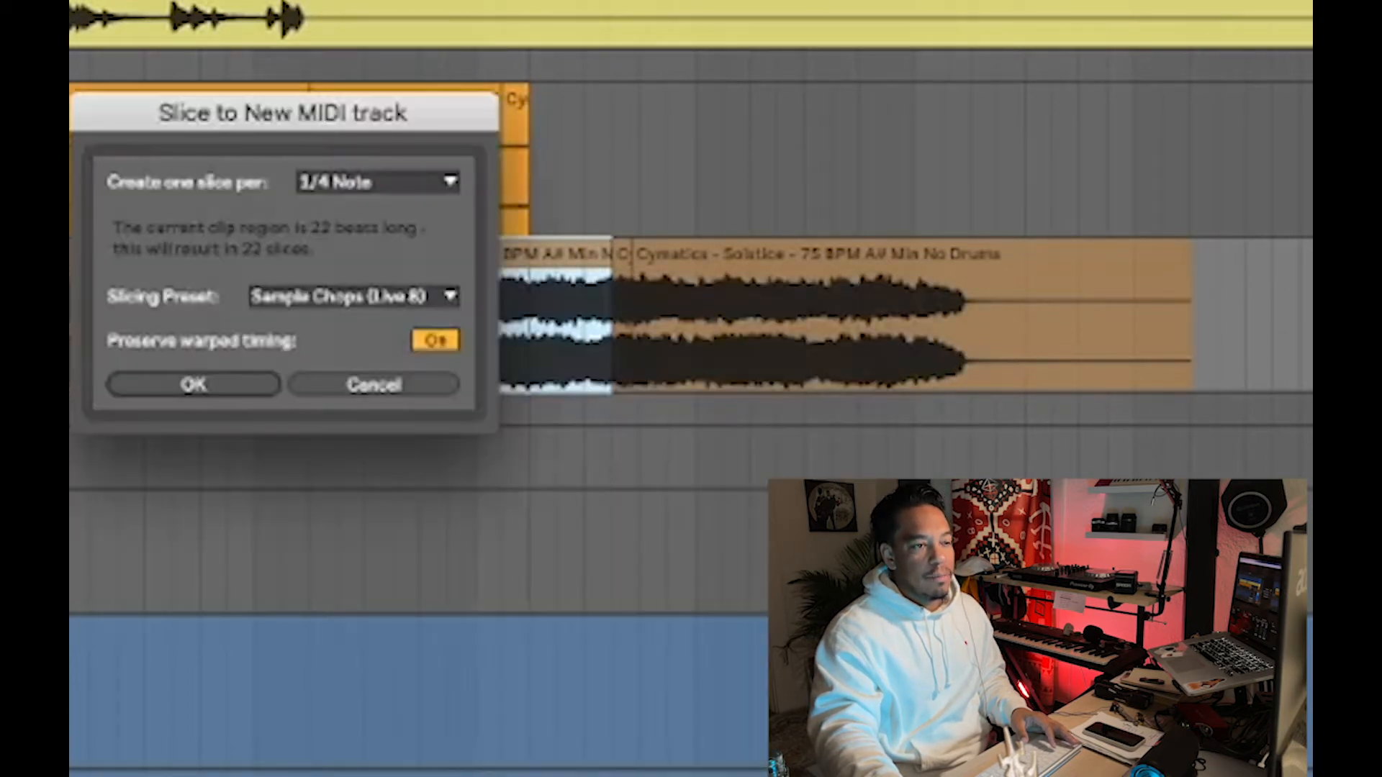
click(357, 188)
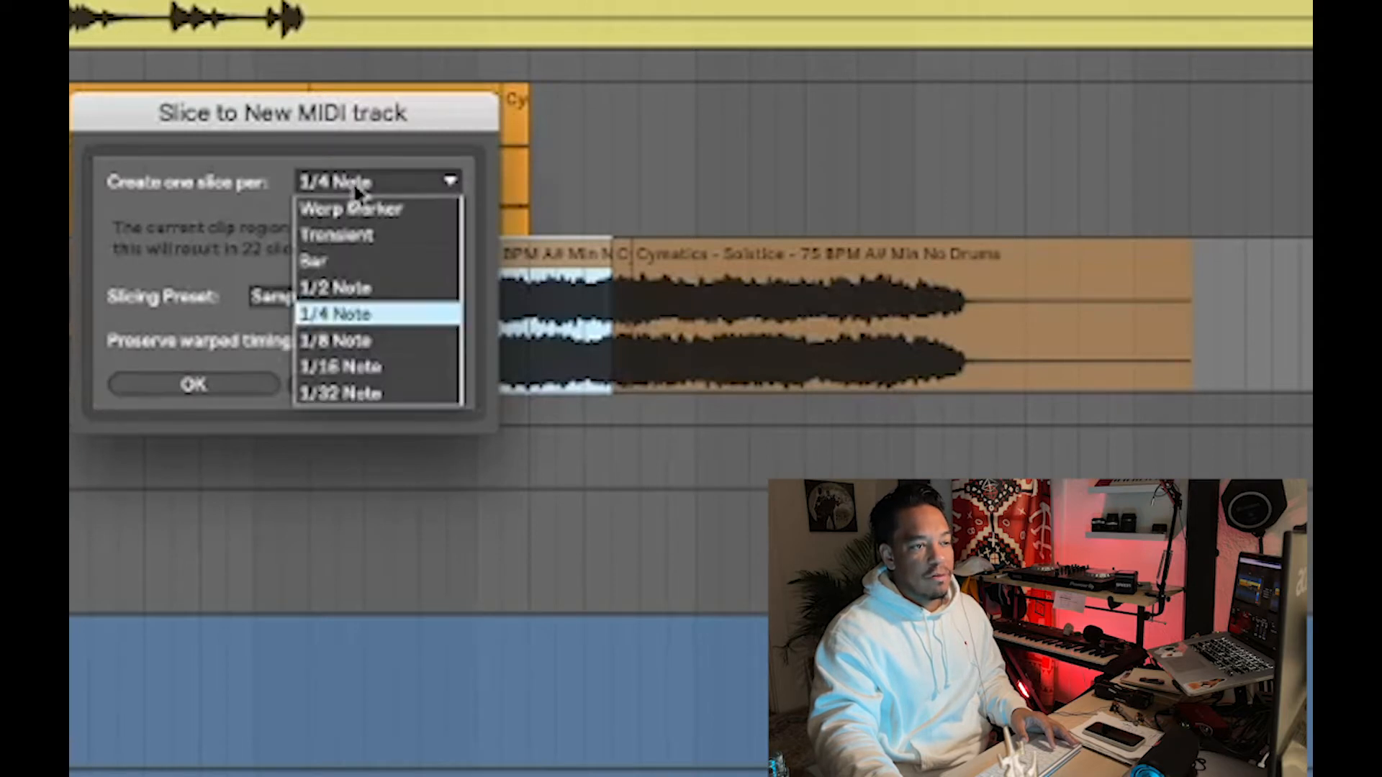
click(209, 251)
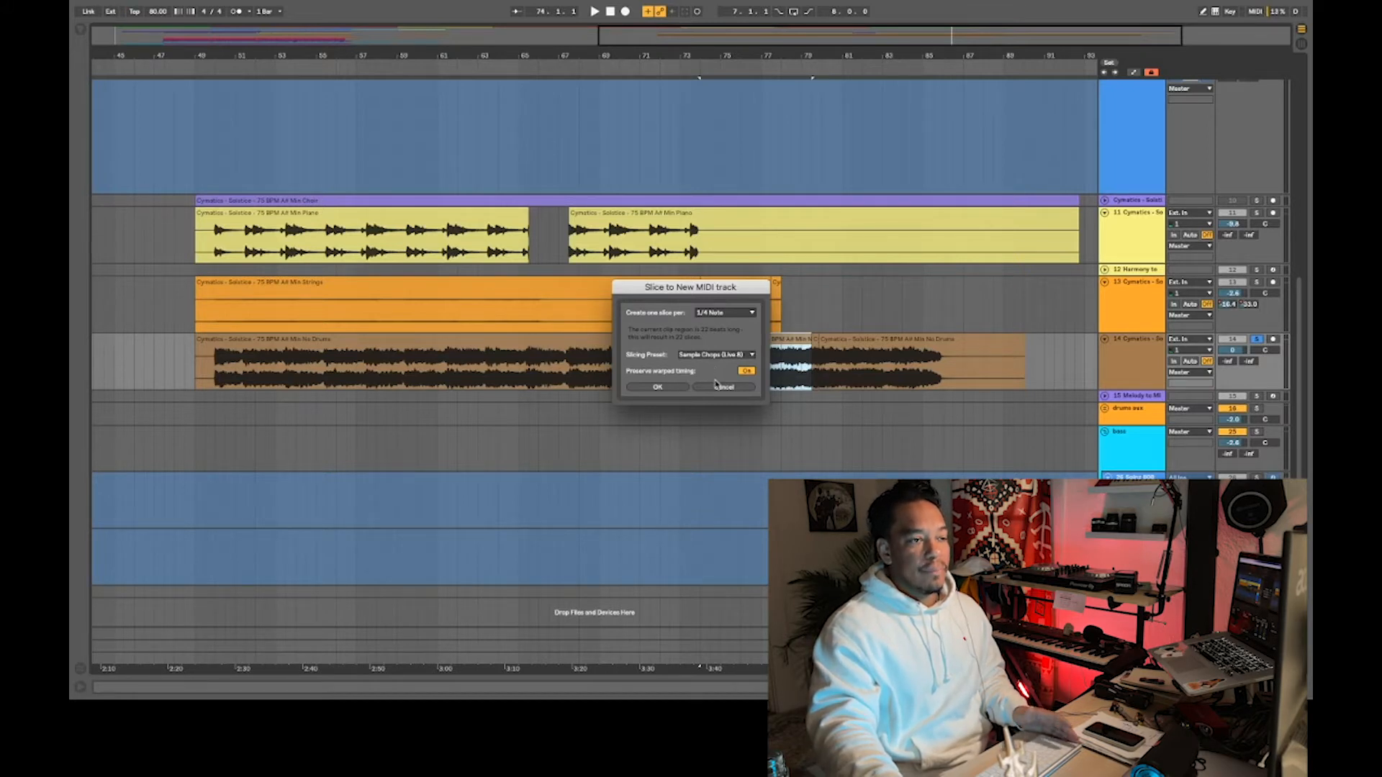
click(723, 387)
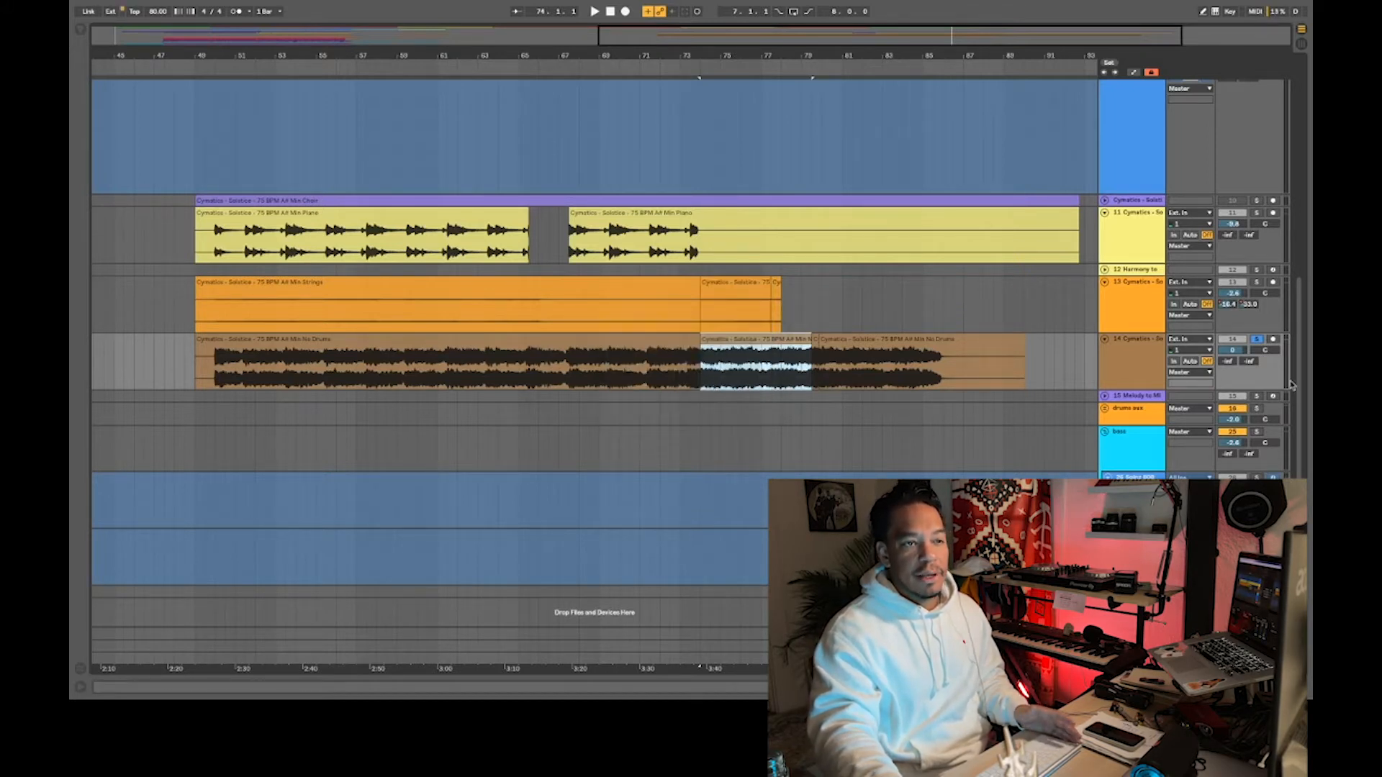
- Play the chopped sample's MIDI clips from bar 7 near the start of the arrangement
drag(761, 52, 990, 29)
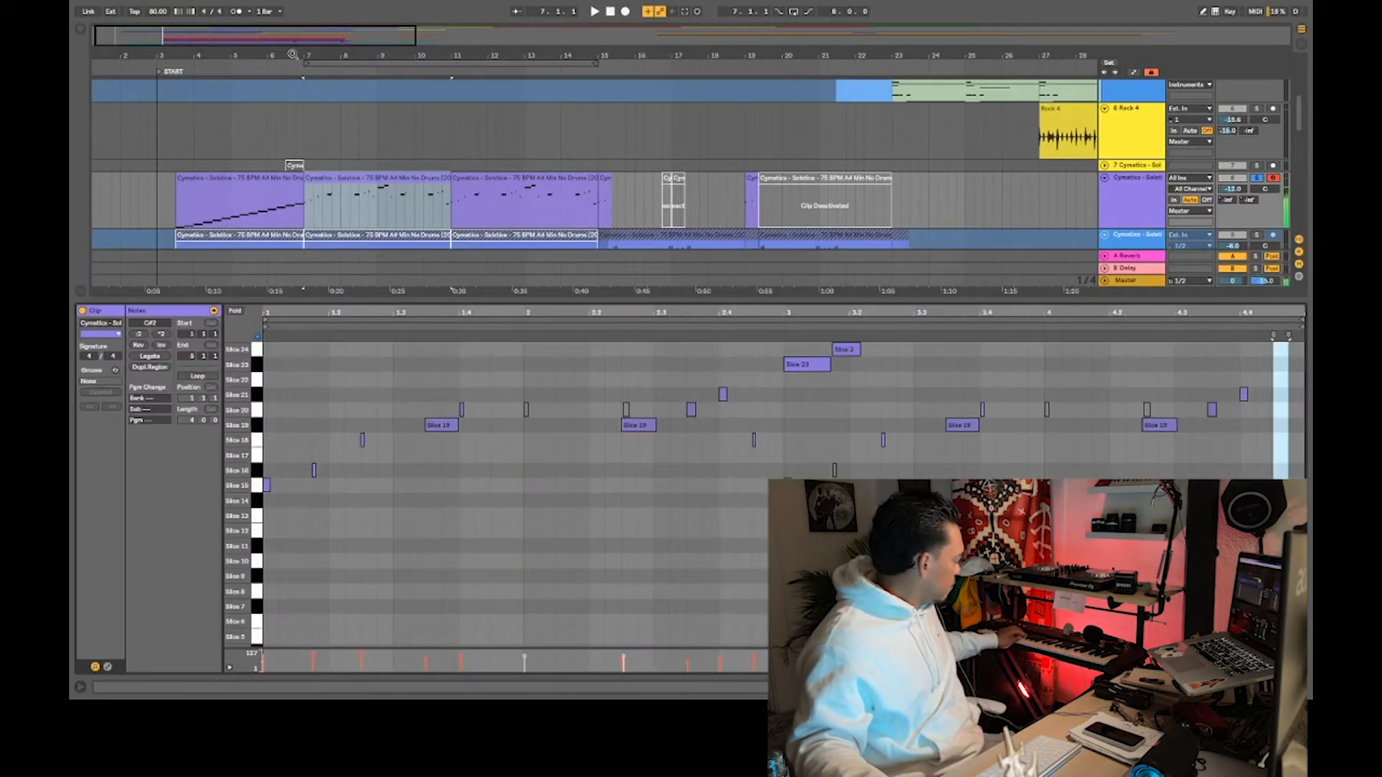
click(313, 221)
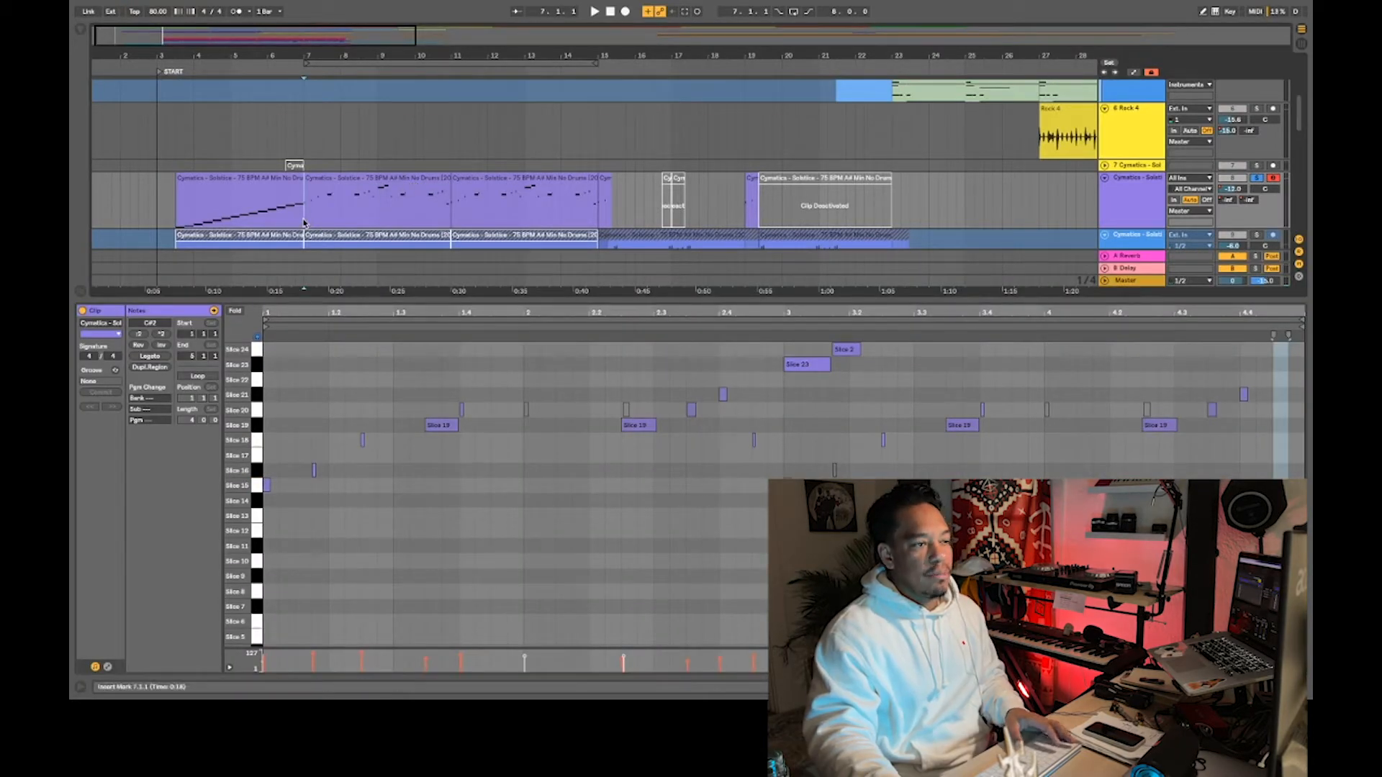
key(space)
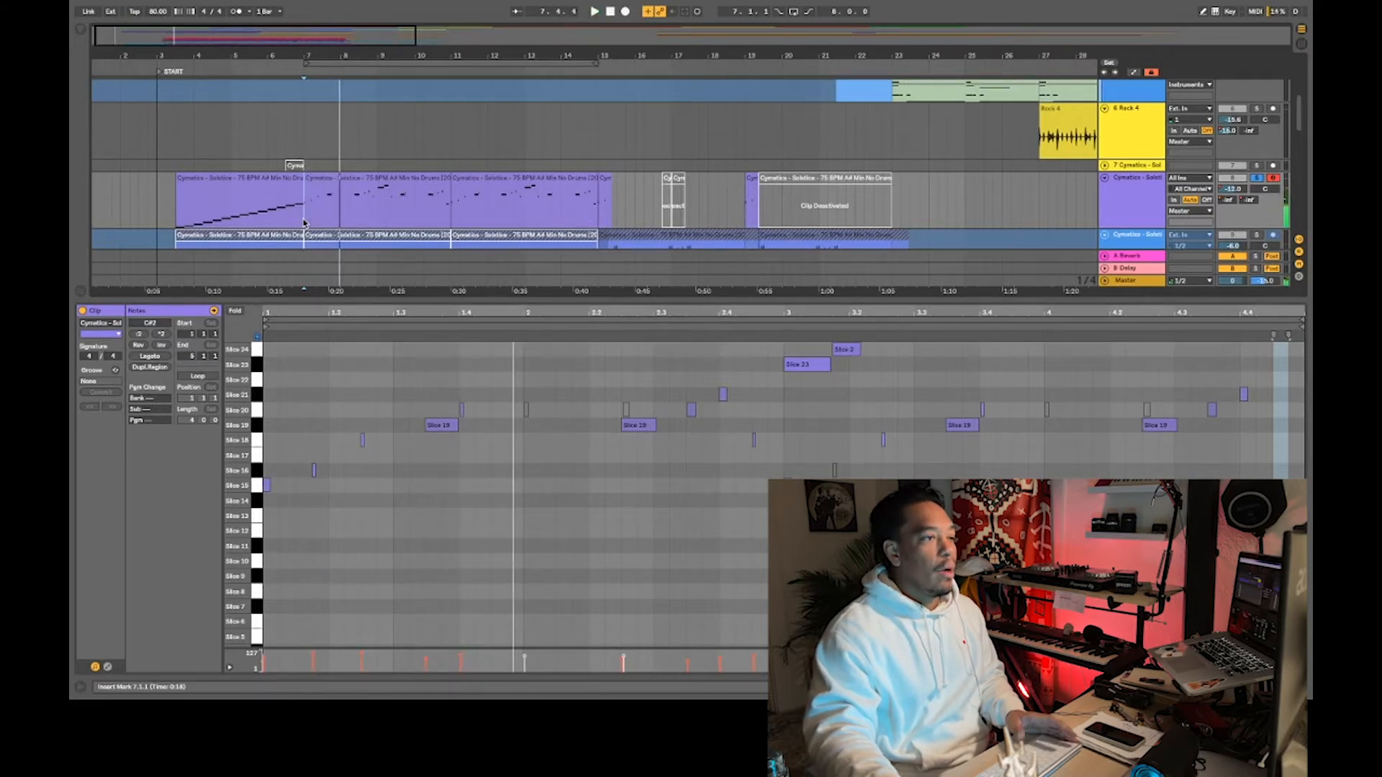
key(space)
key(space)
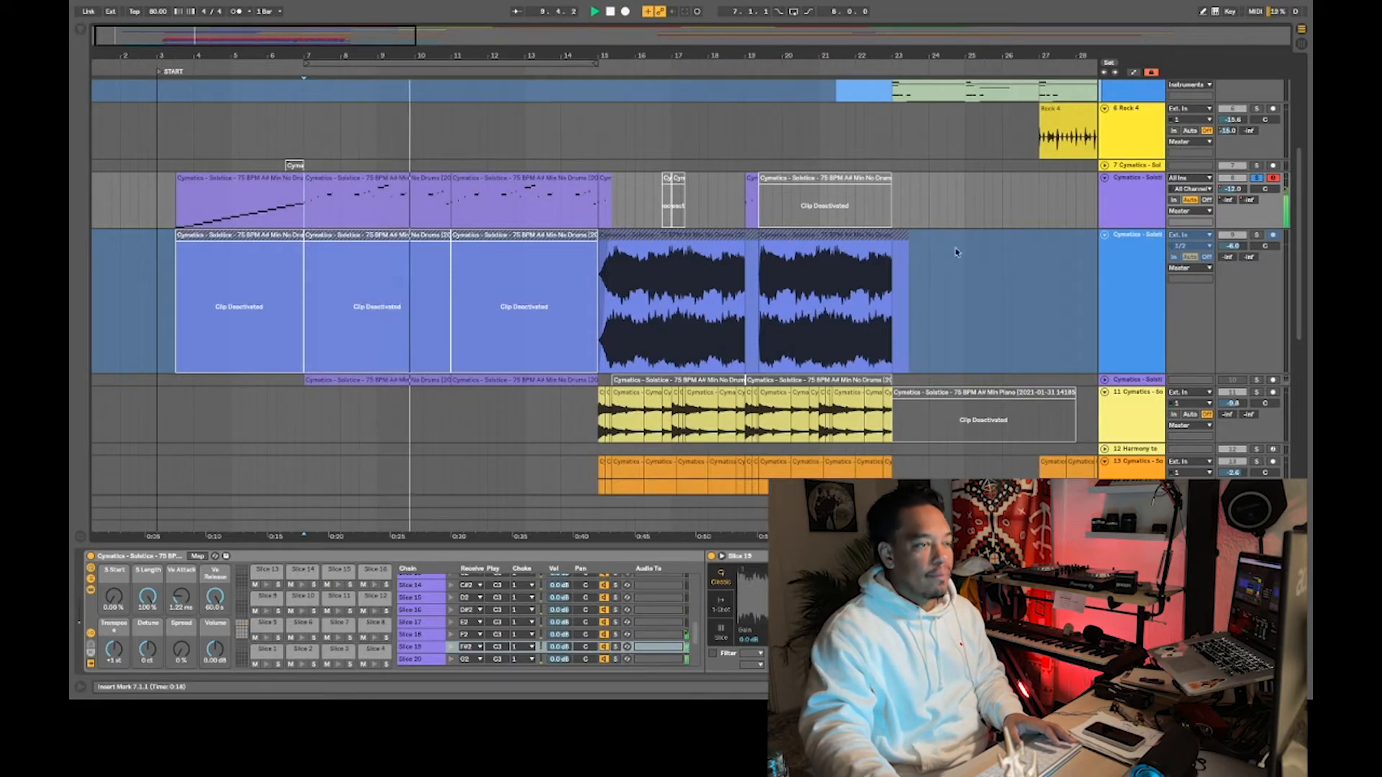
- Open the notes of the sliced MIDI clip at bar 7 and listen to its chop pattern
double_click(395, 219)
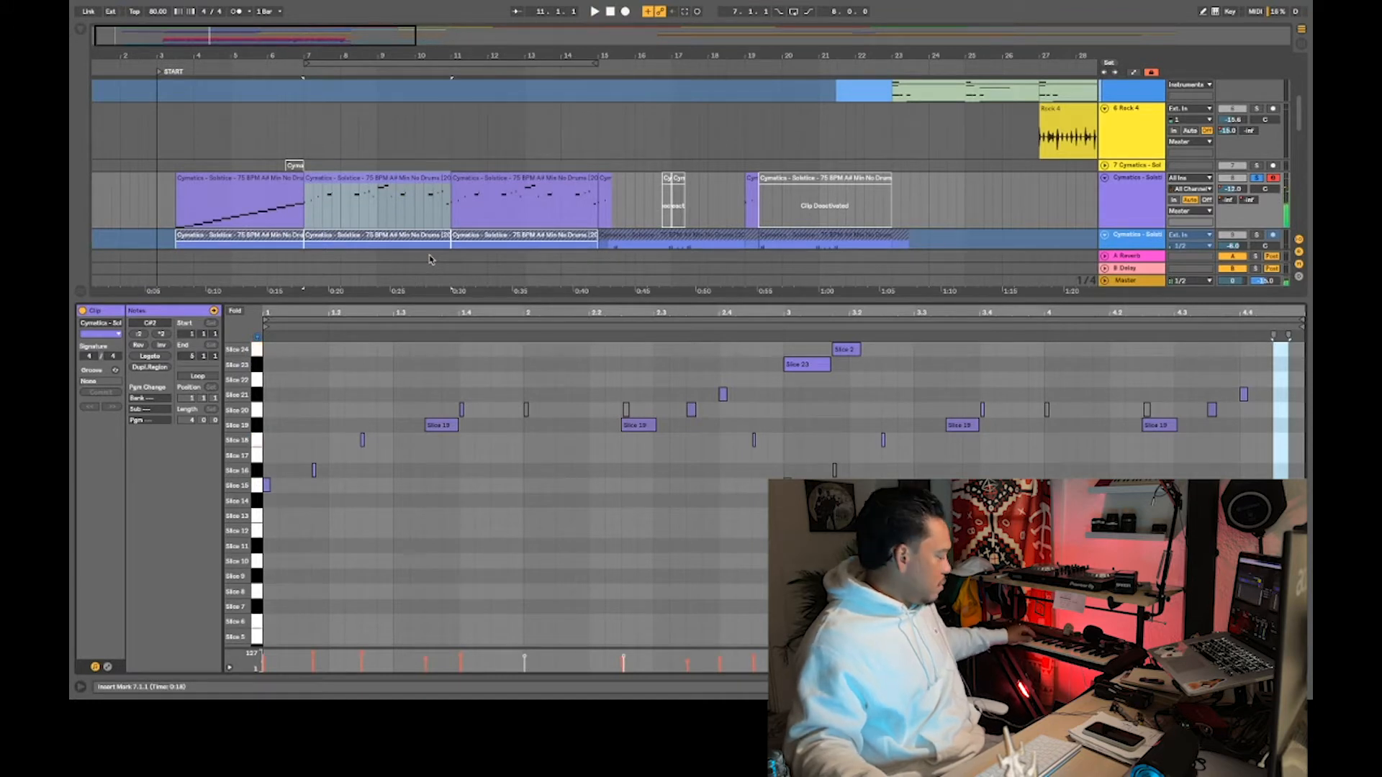
key(space)
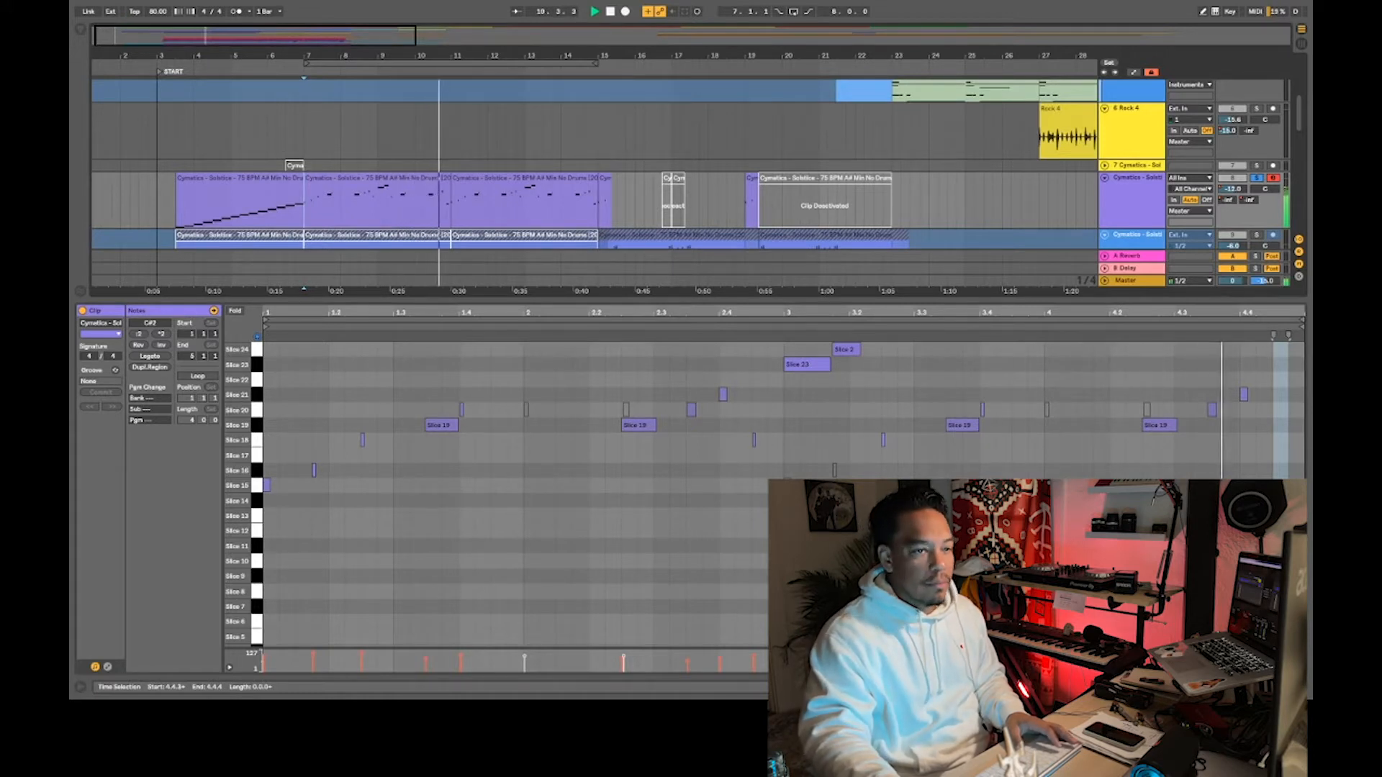
key(space)
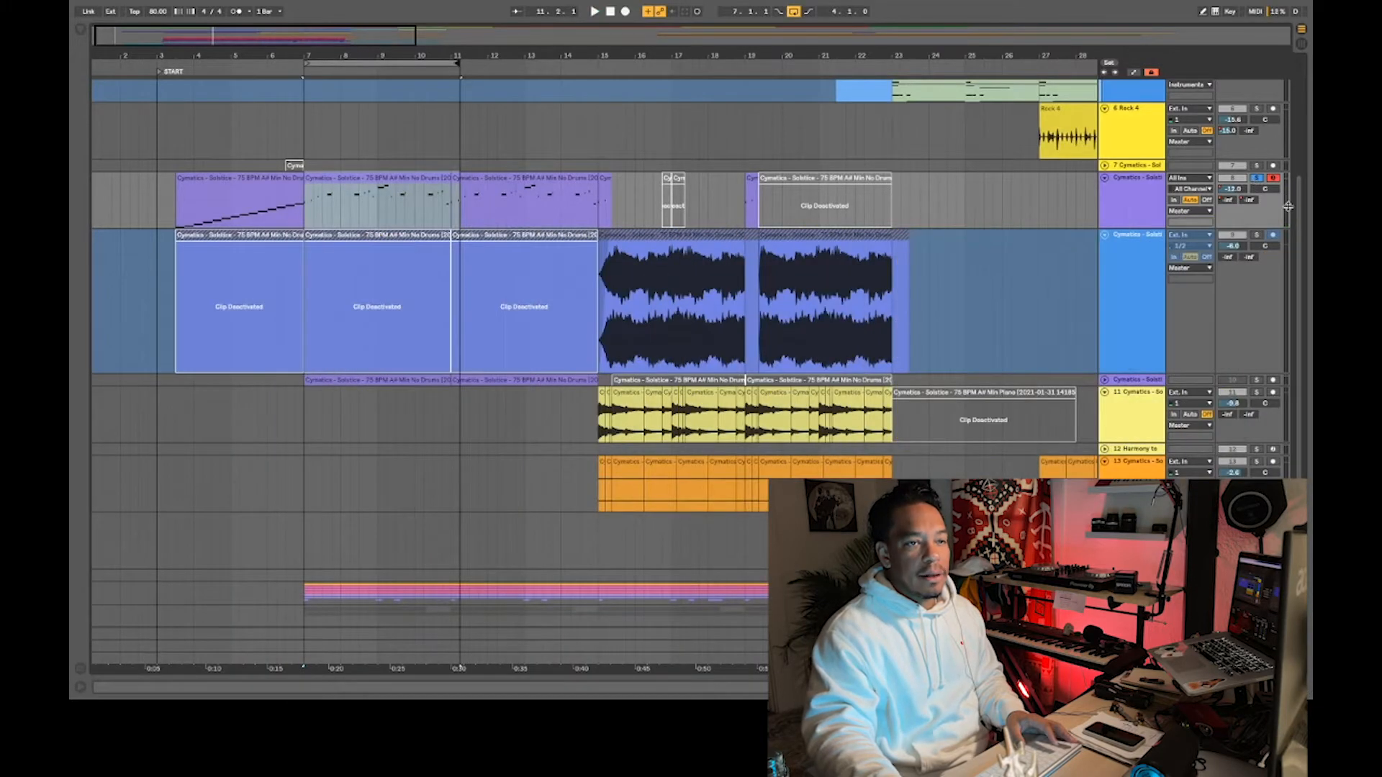
- Play the DRUMS track from bar 7 and extend the arrangement loop to bar 15
scroll(1288, 207, down, 5)
click(307, 426)
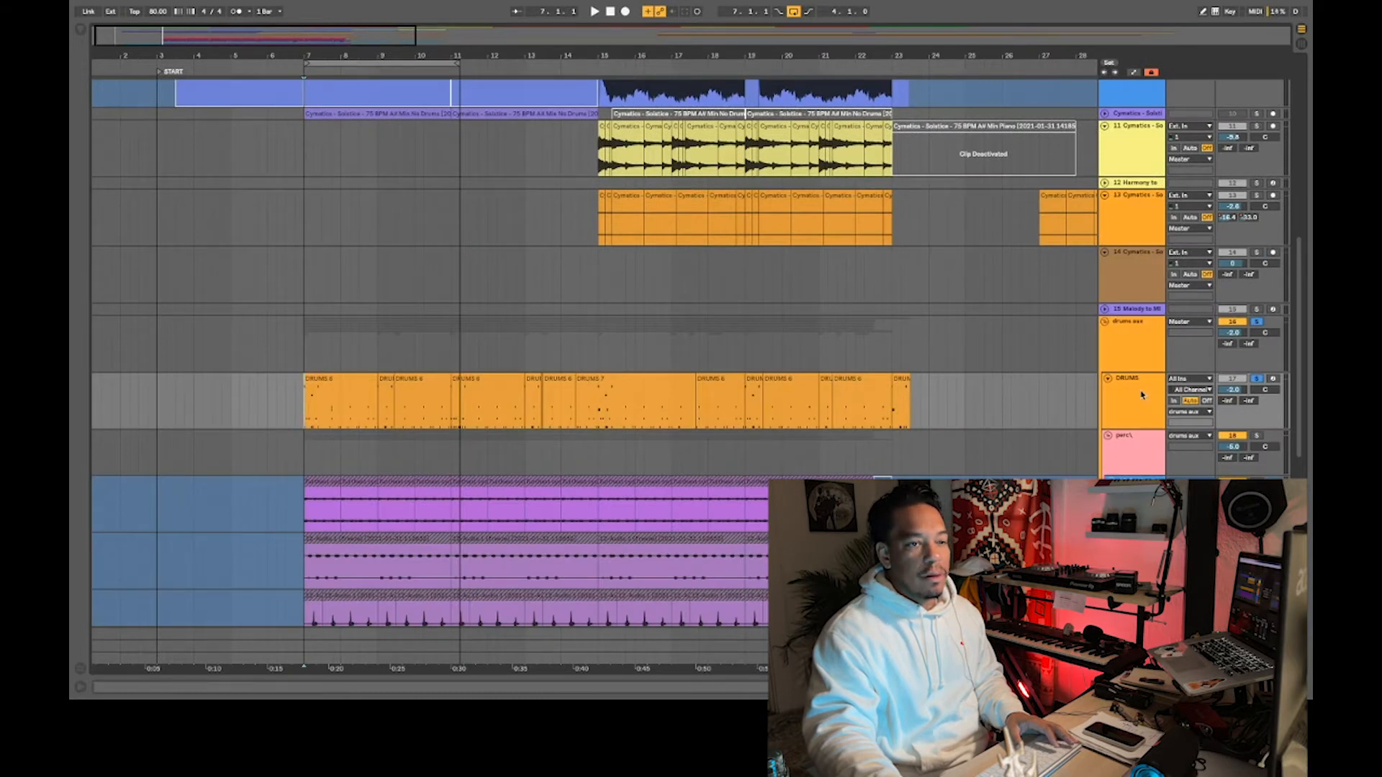
key(space)
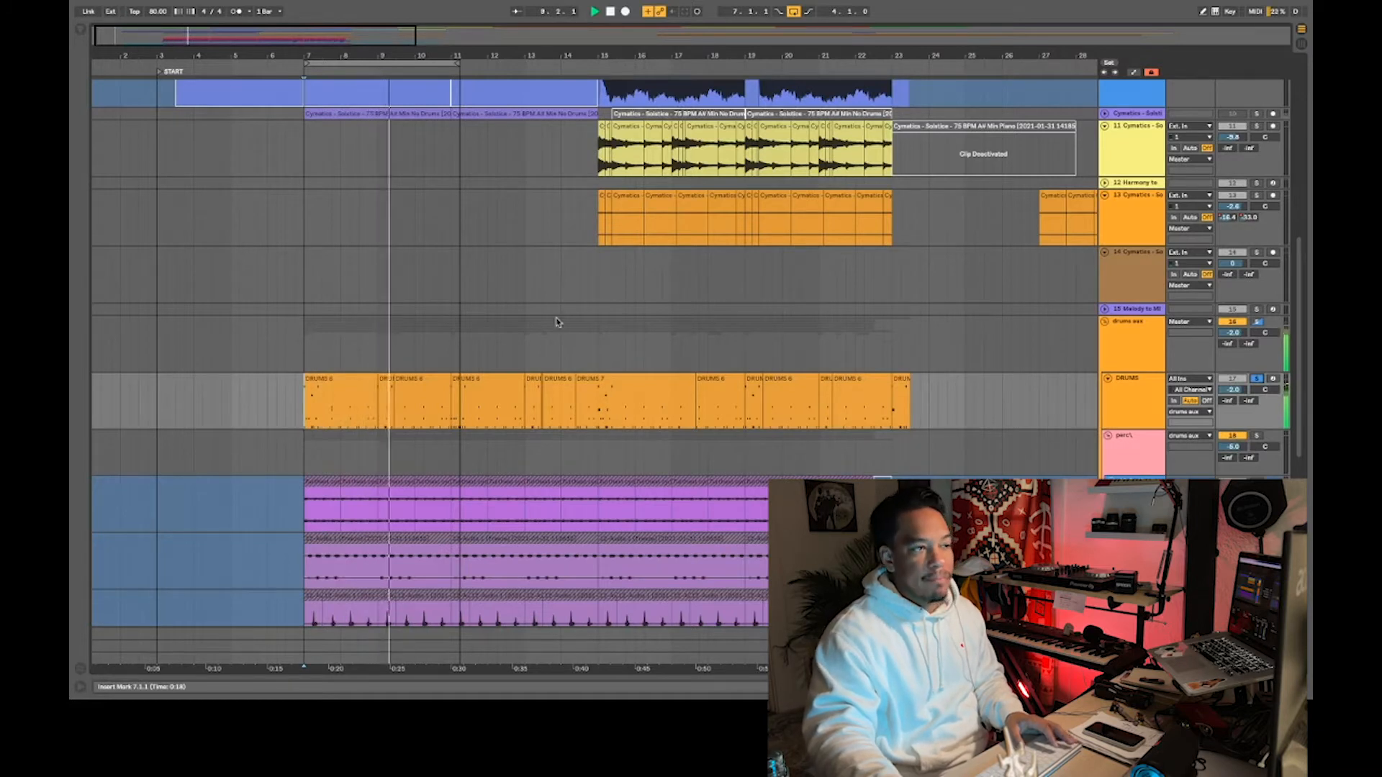
drag(455, 63, 597, 63)
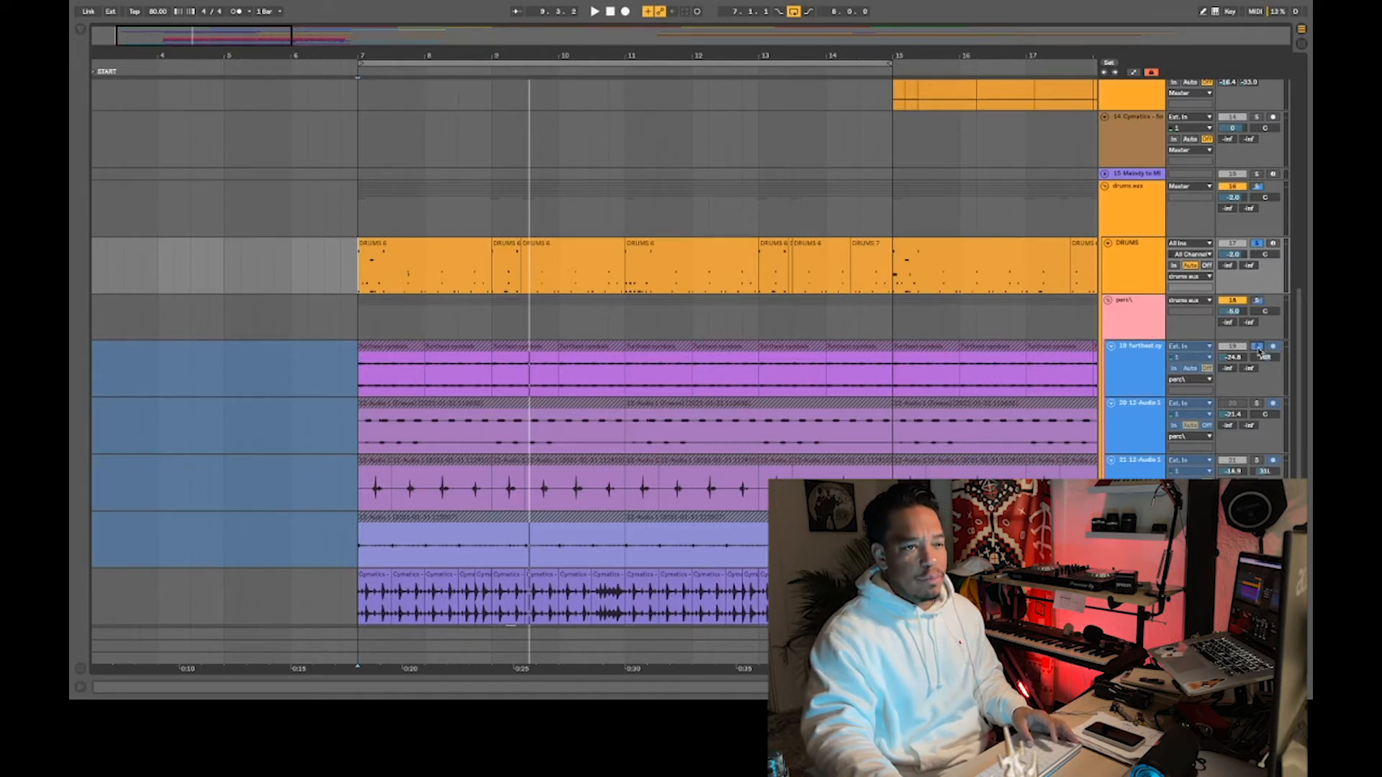
- Listen to the first percussion track, the cymbals on track 19, from bar 7
click(364, 391)
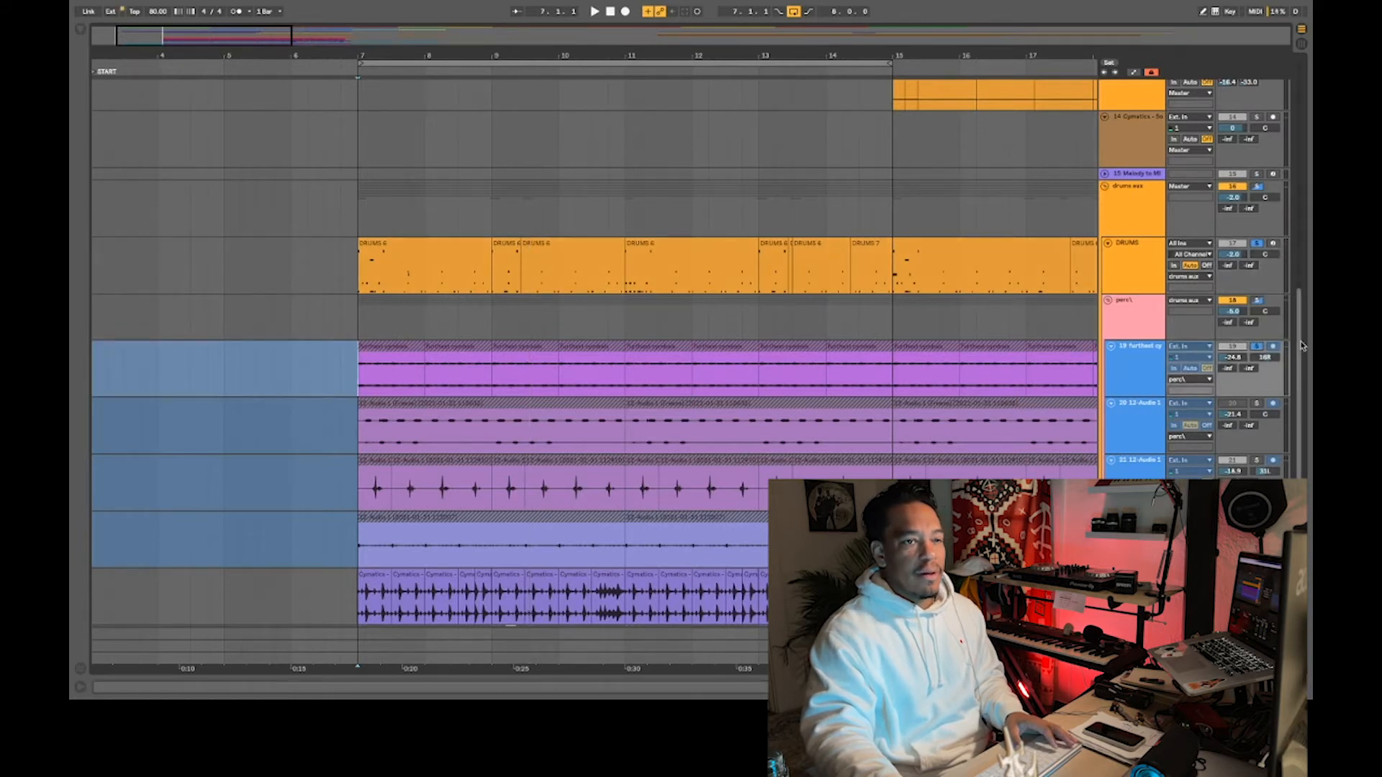
key(space)
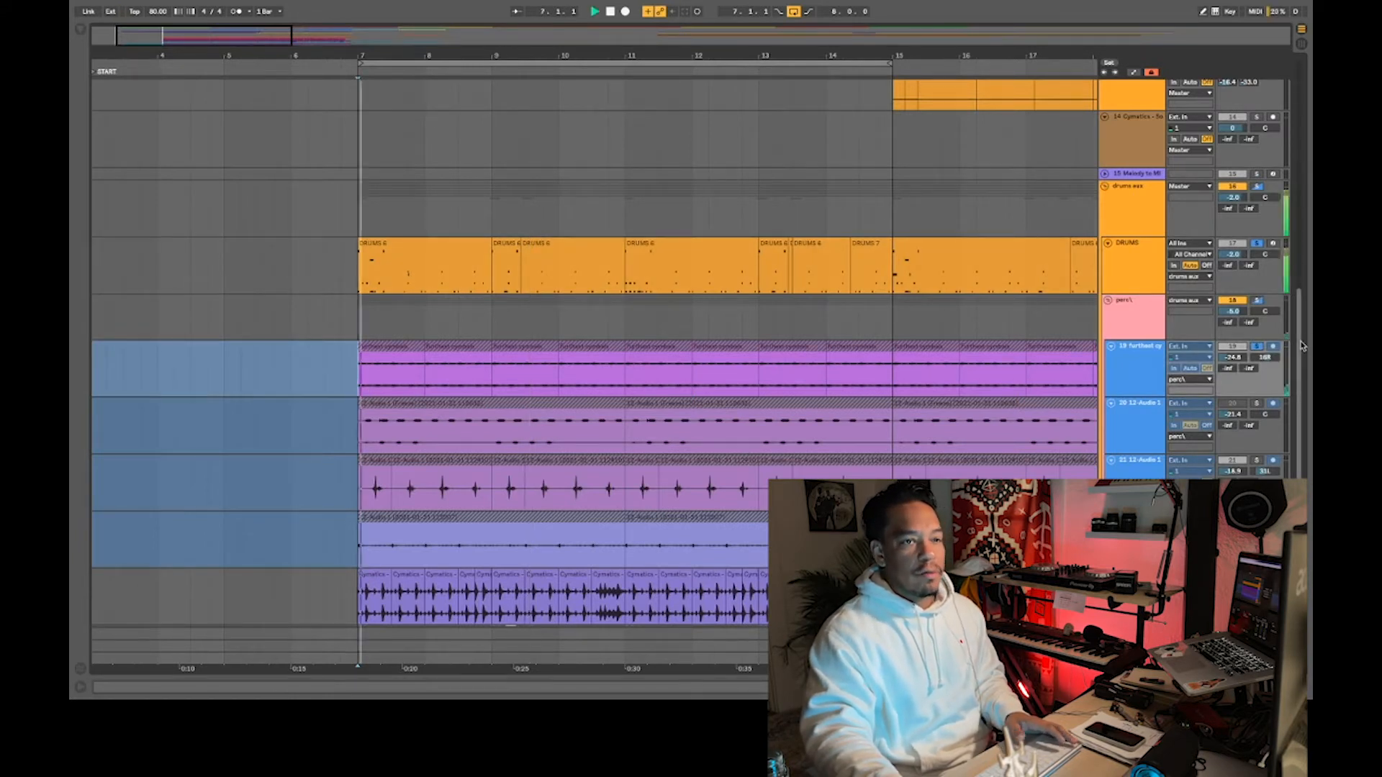
key(space)
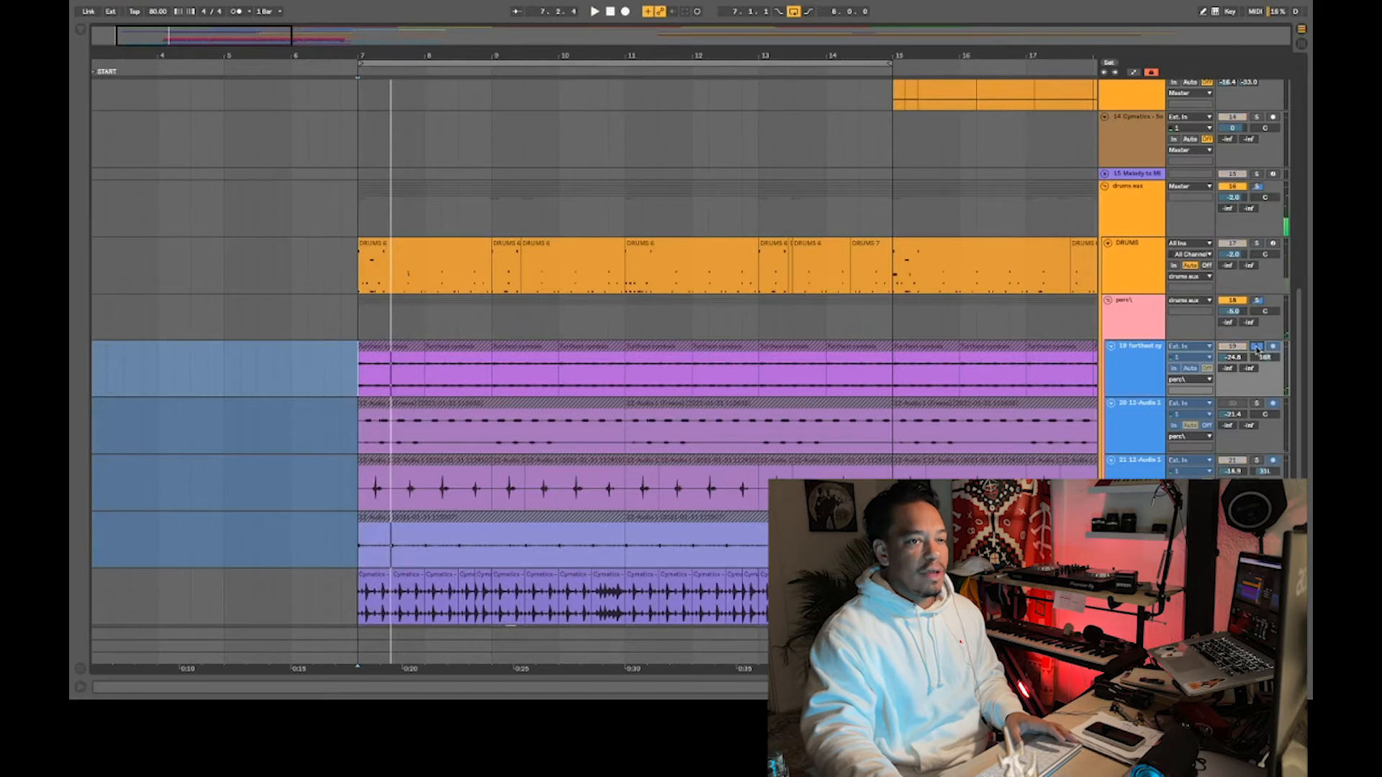
key(space)
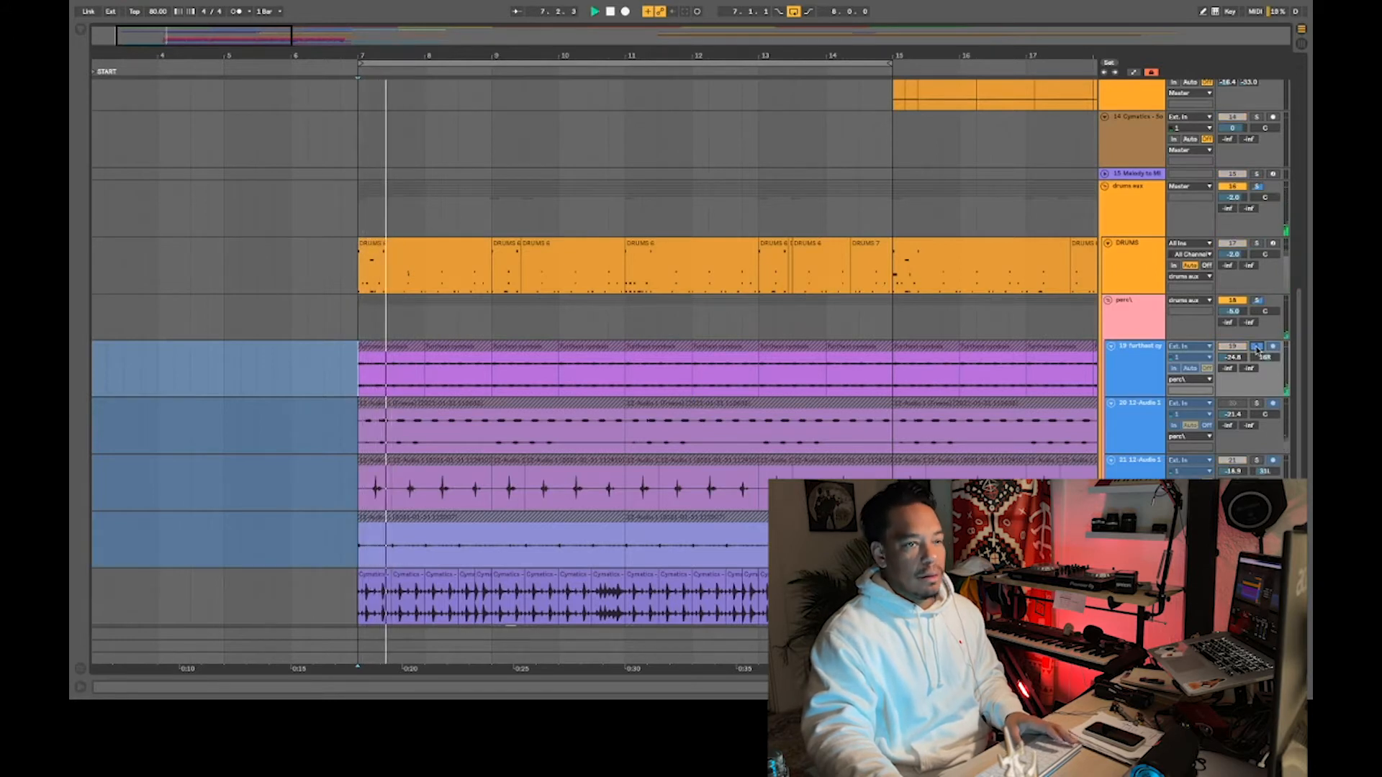
- Listen to the Cymatics percussion loop on track 23 and the whole drums aux group from bar 7
scroll(1302, 457, down, 2)
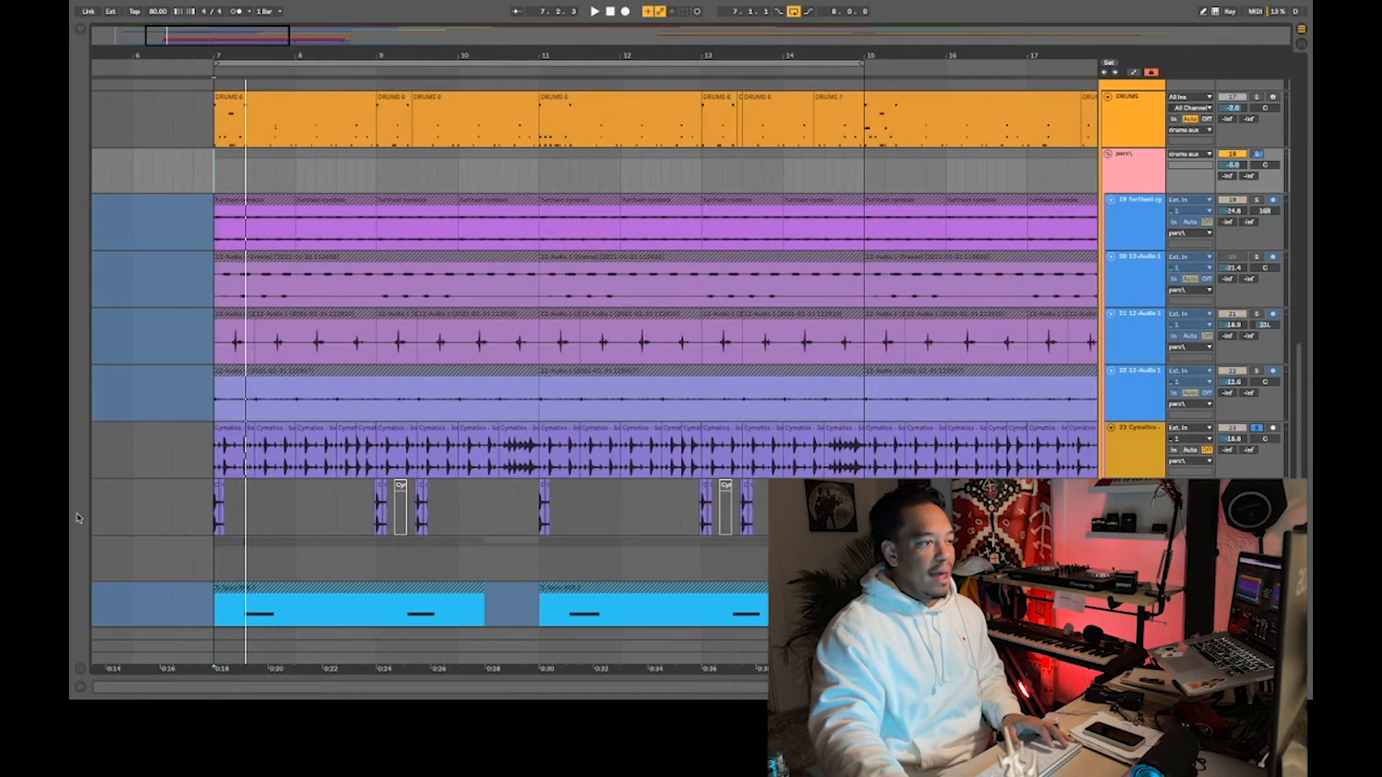
key(space)
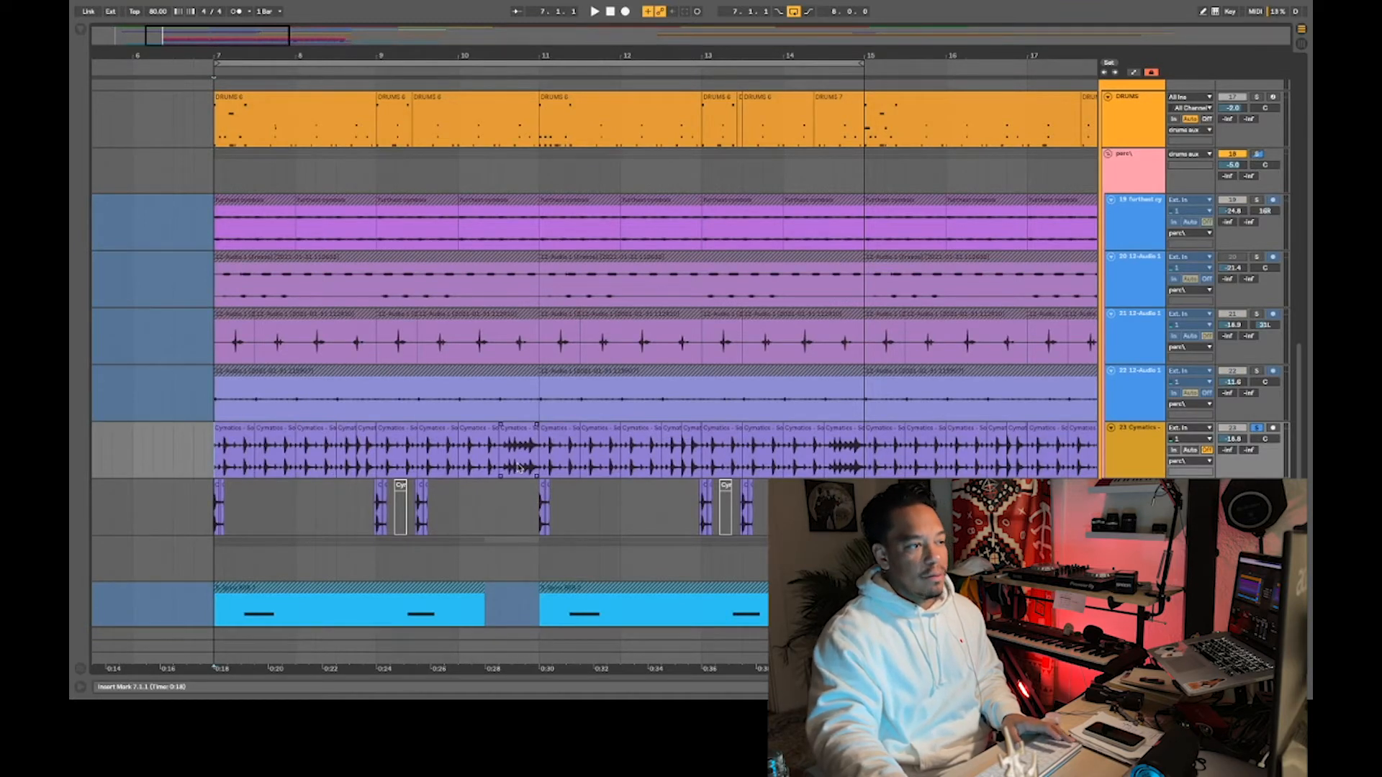
key(space)
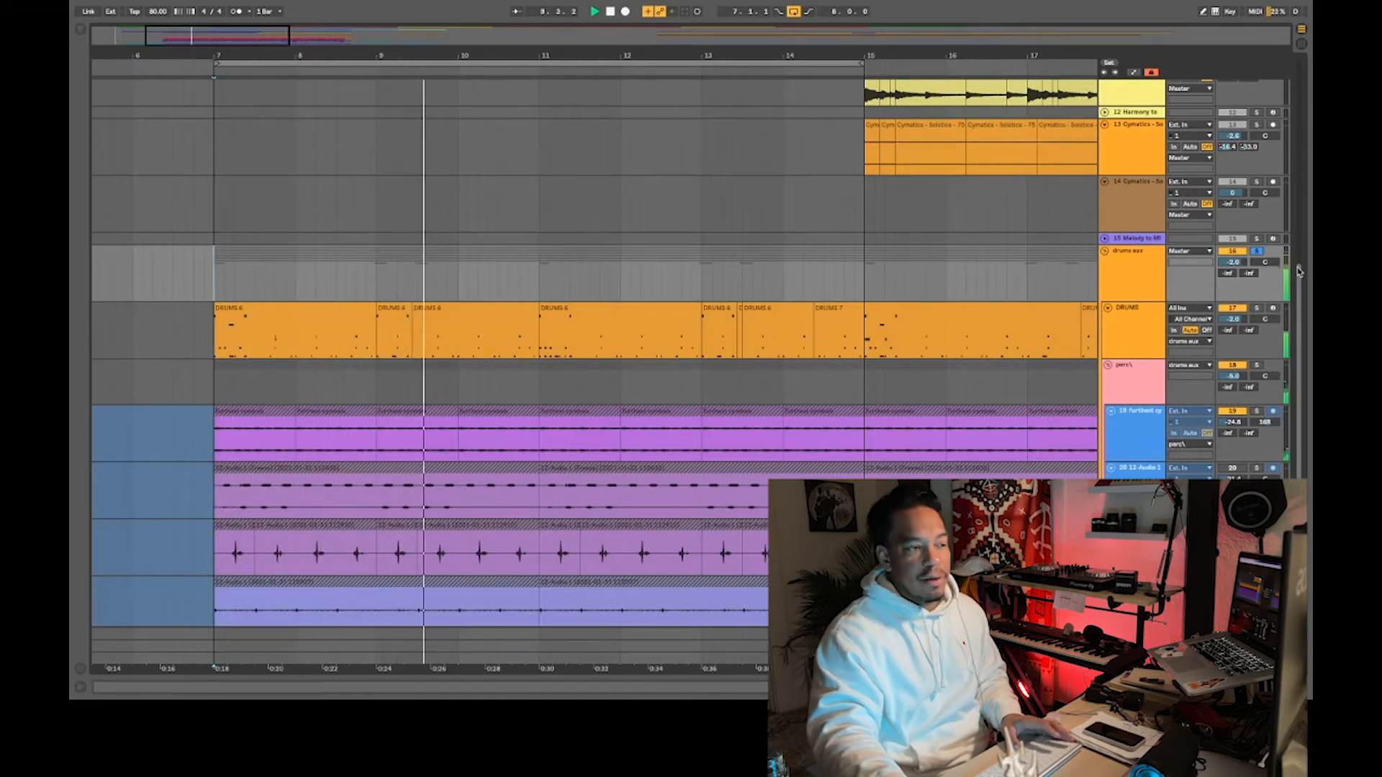
drag(1299, 271, 1302, 352)
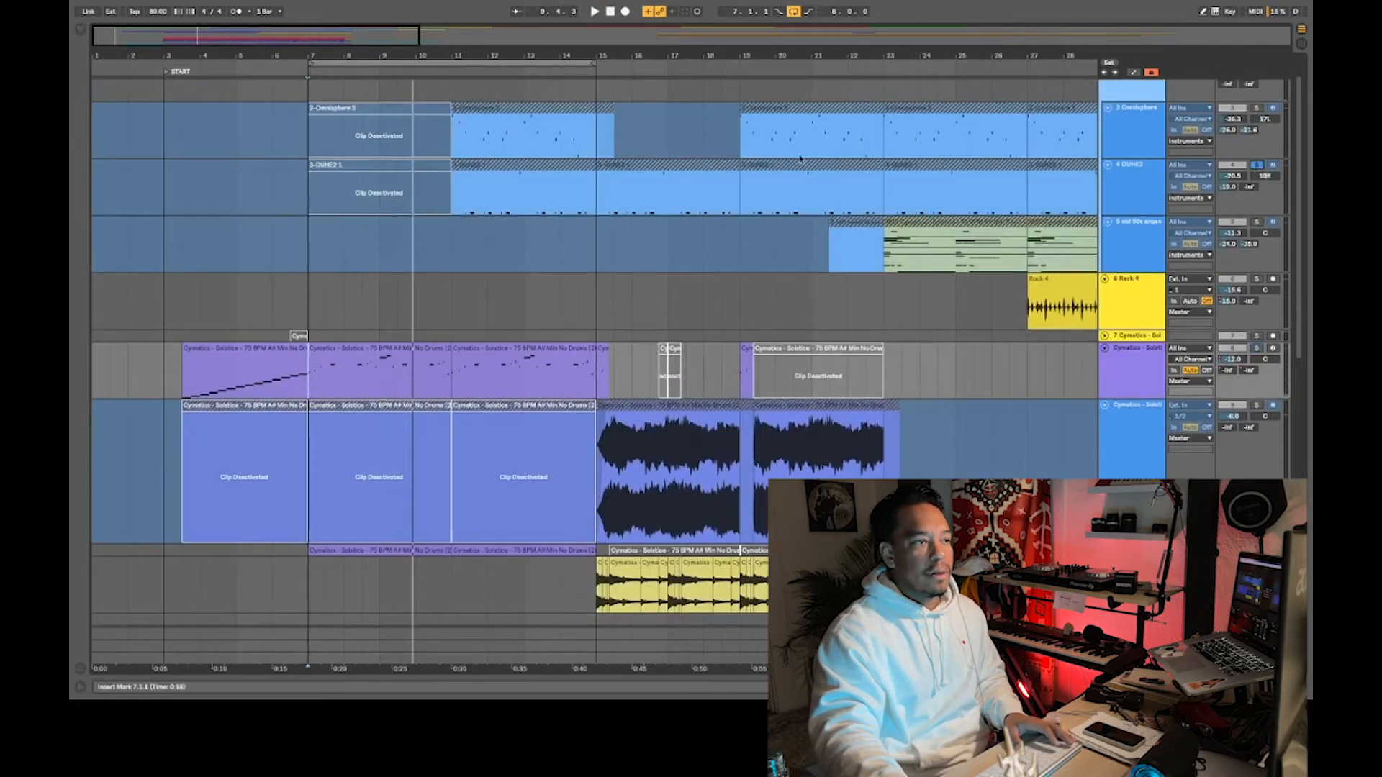
- Listen to the soloed DUNE2 instrument part from bar 11
click(454, 207)
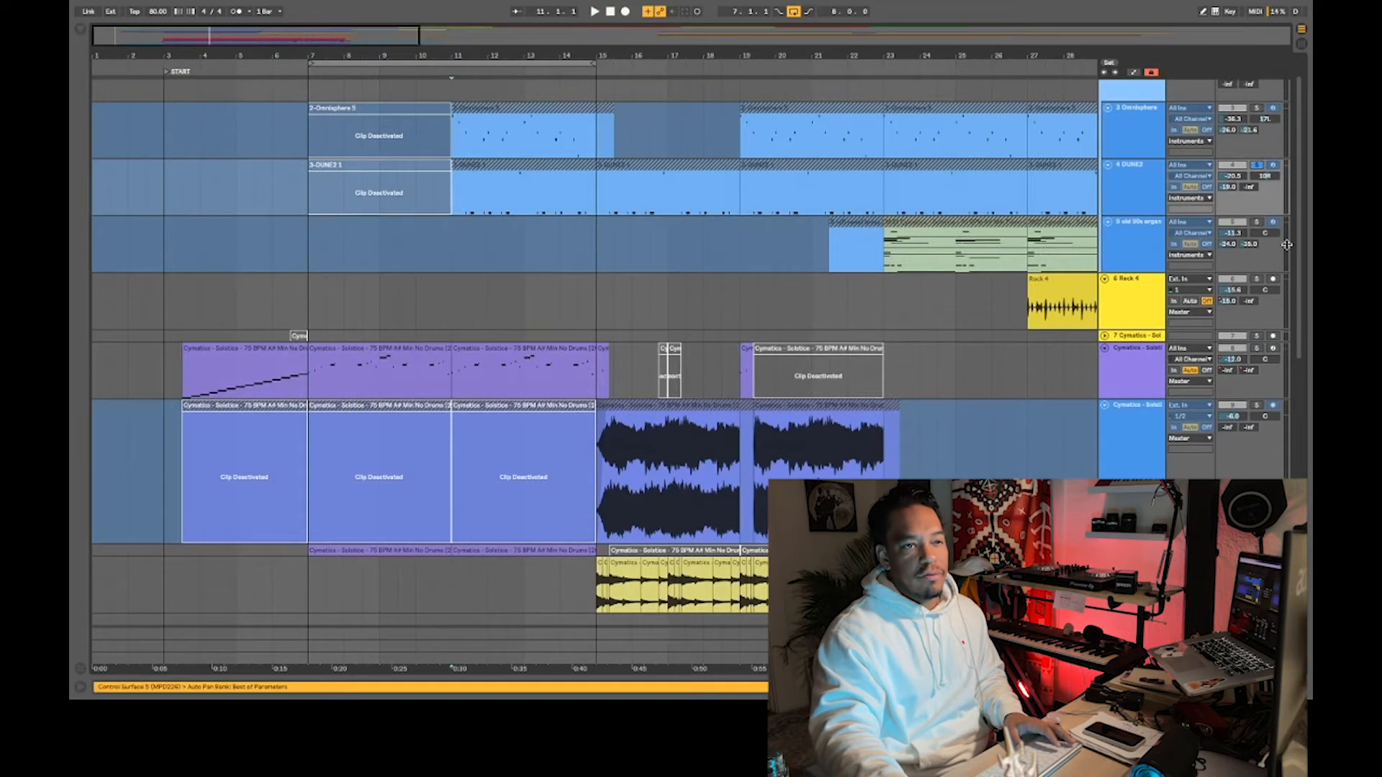
key(space)
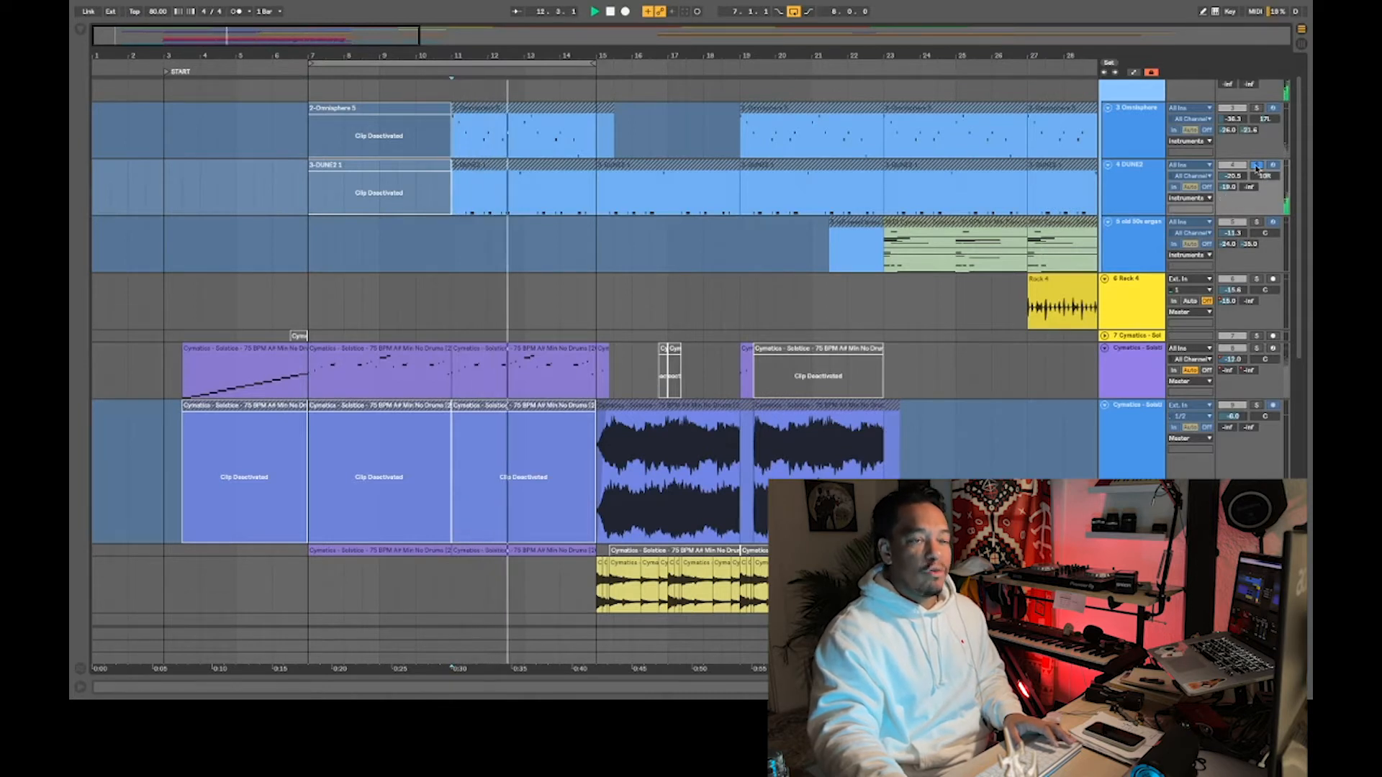
key(space)
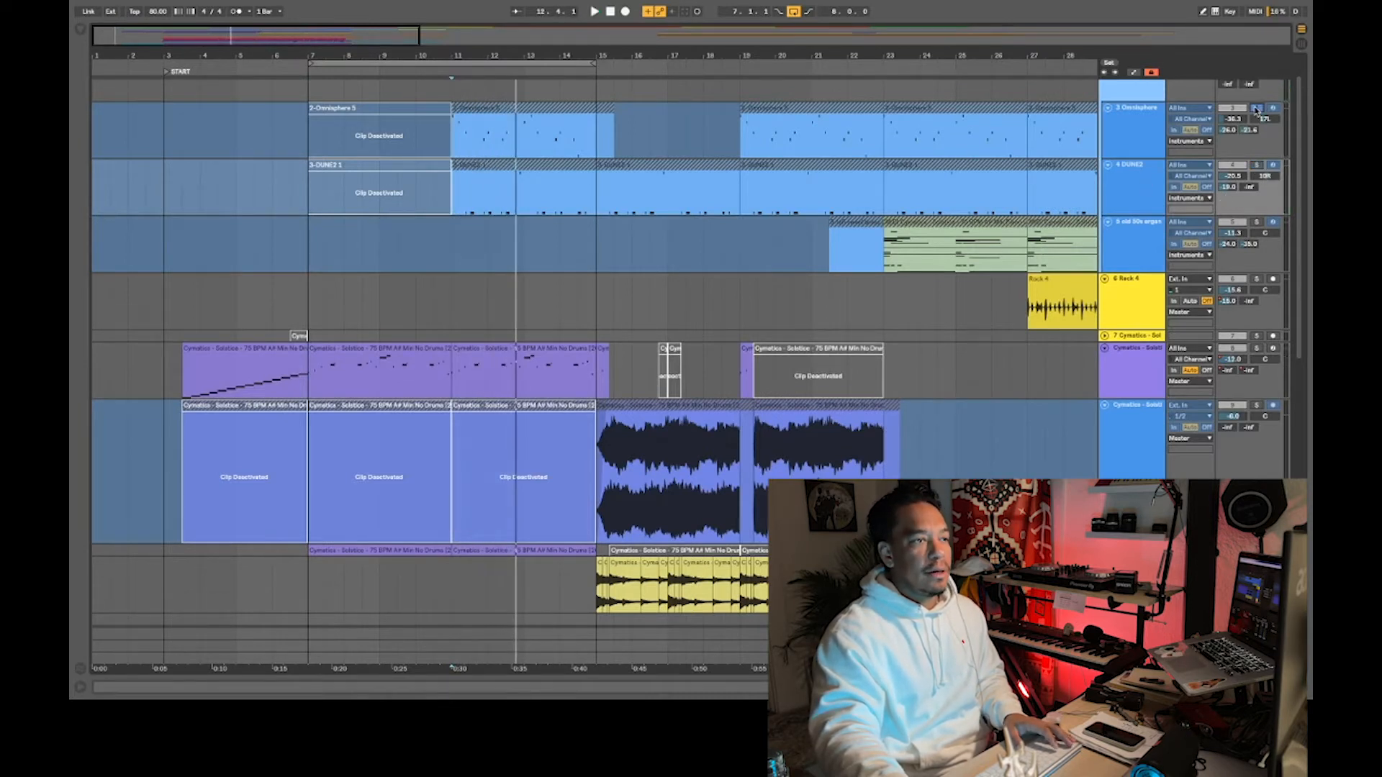
- Listen to the soloed Omnisphere instrument part from bar 11
scroll(1299, 156, up, 2)
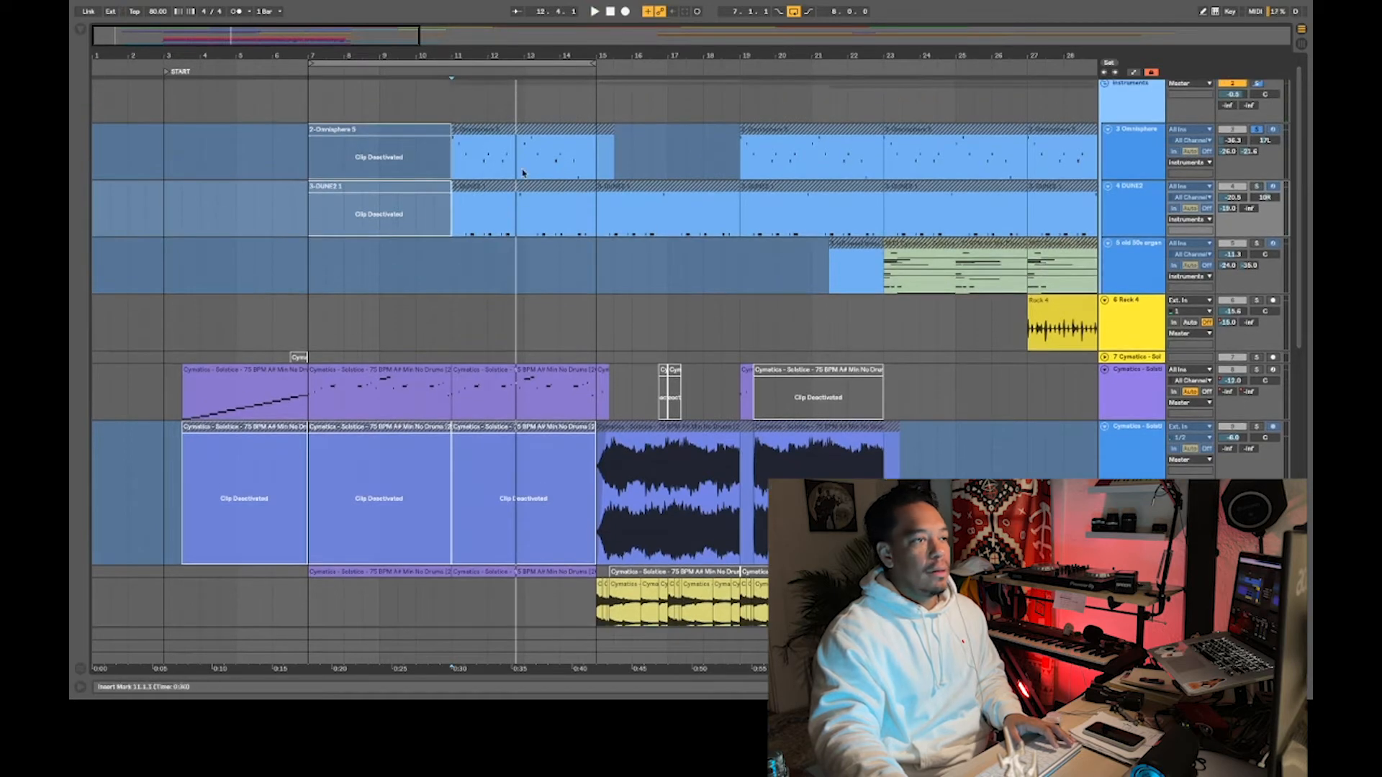
click(454, 171)
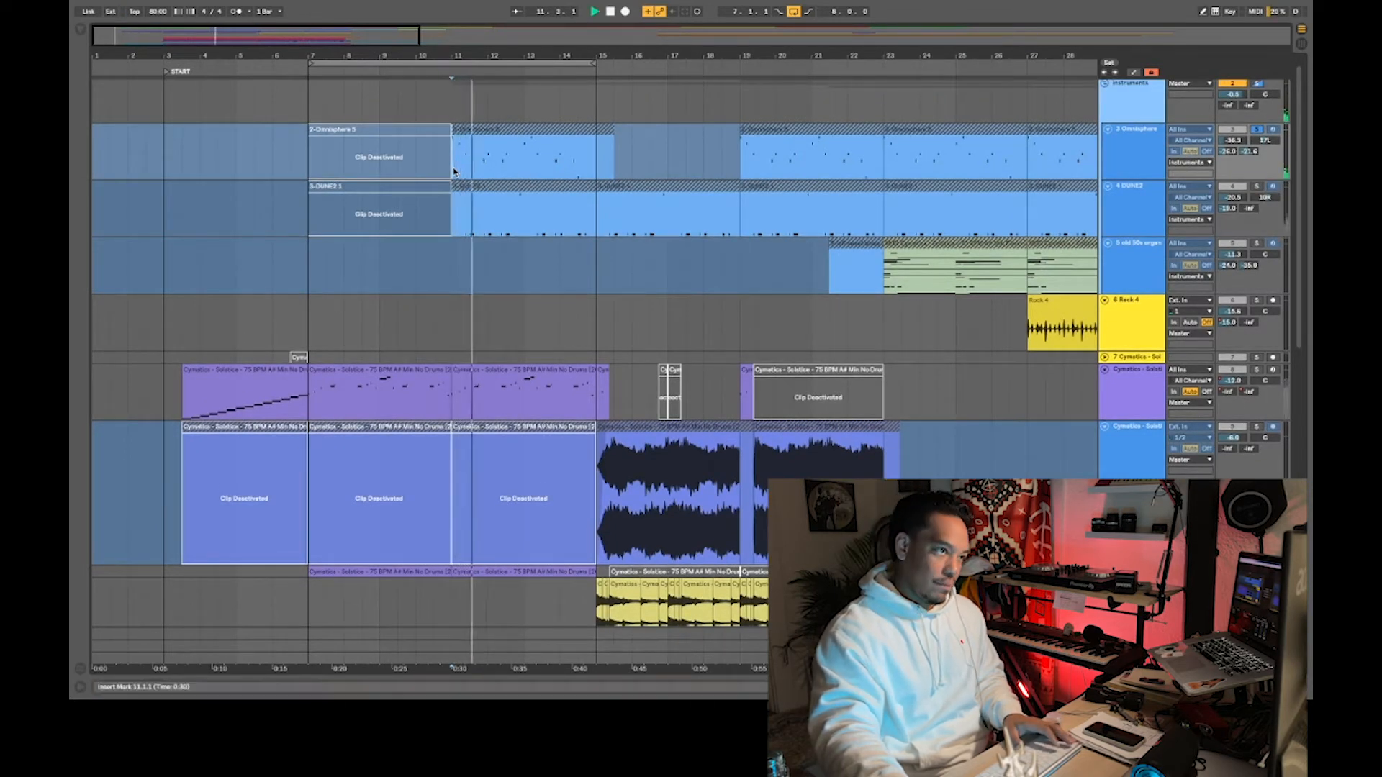
key(space)
drag(1299, 152, 1293, 189)
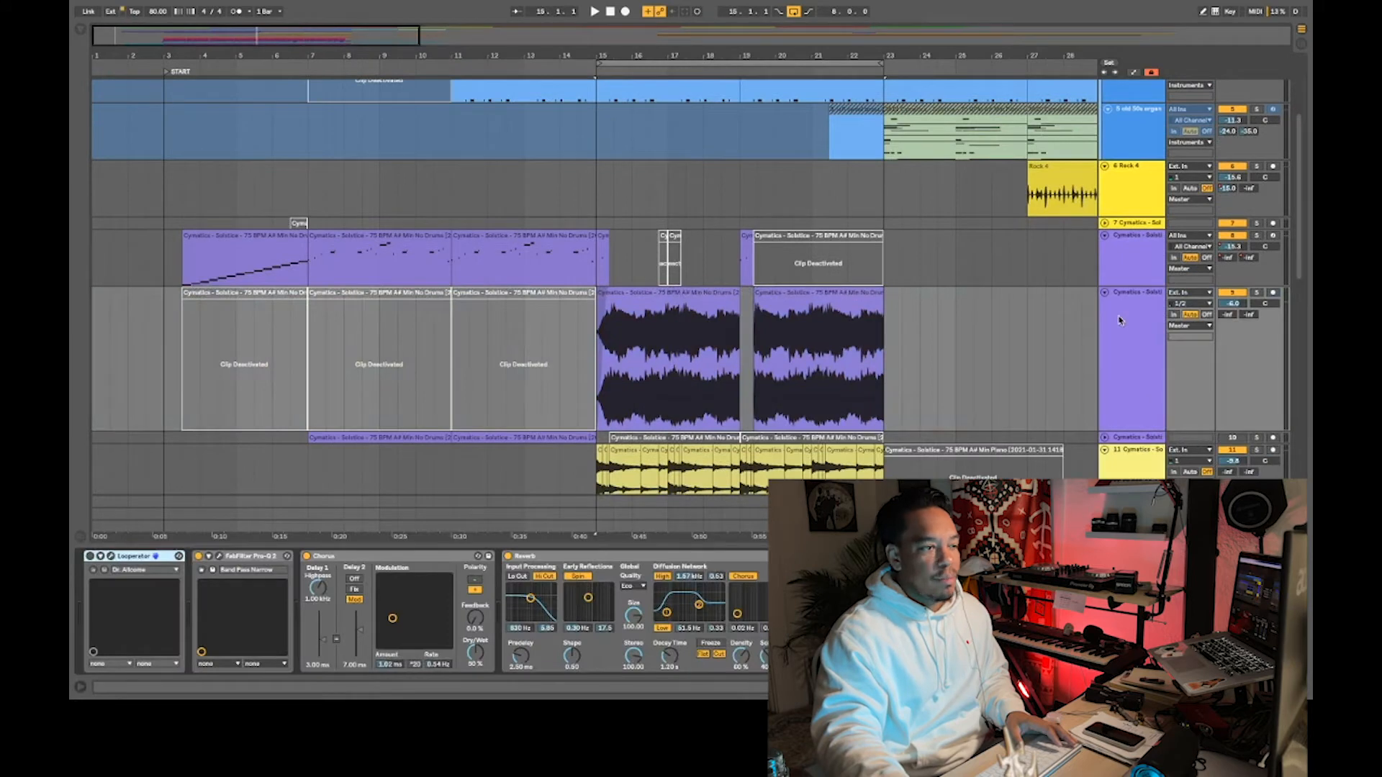
- Listen to the Cymatics Solstice audio on track 9 from bar 15 and review its FabFilter Pro-Q 2 band-pass and Chorus effects
click(597, 384)
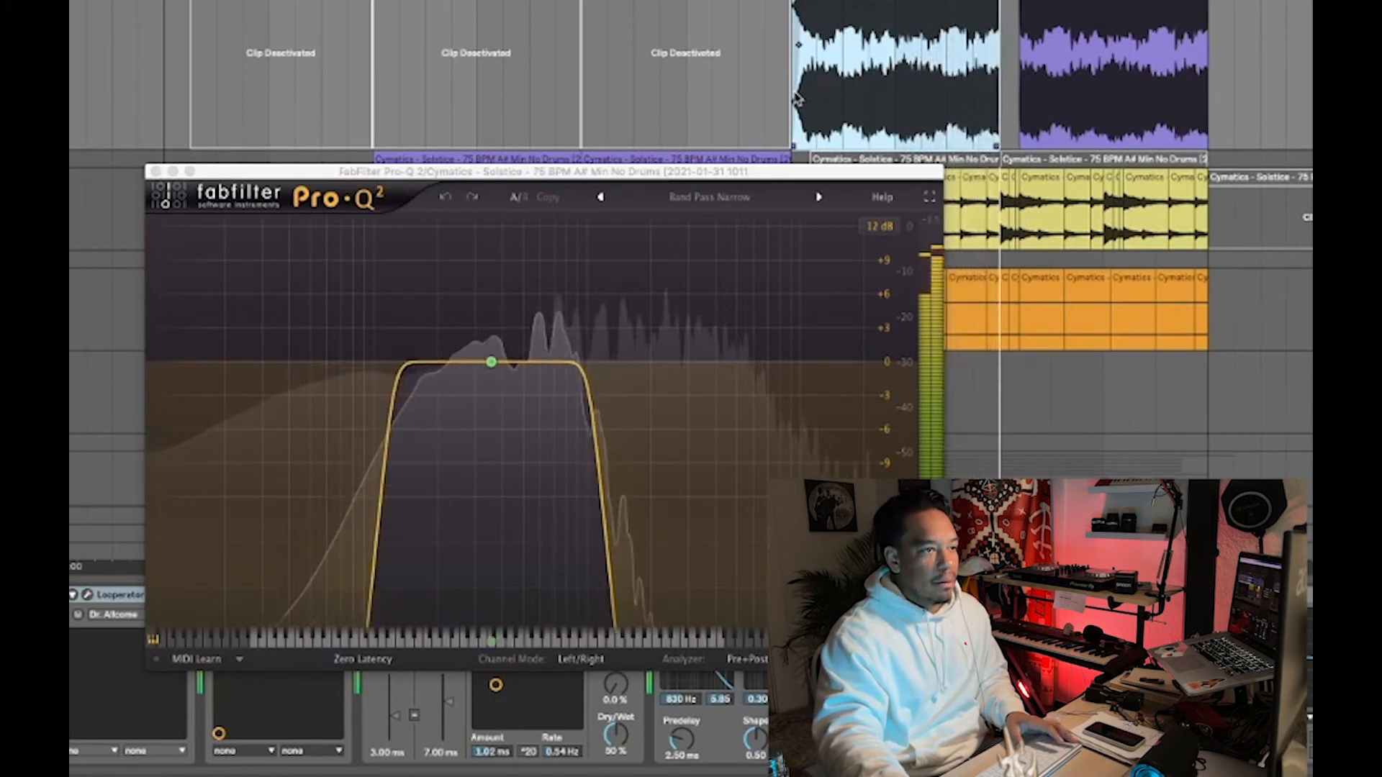
key(space)
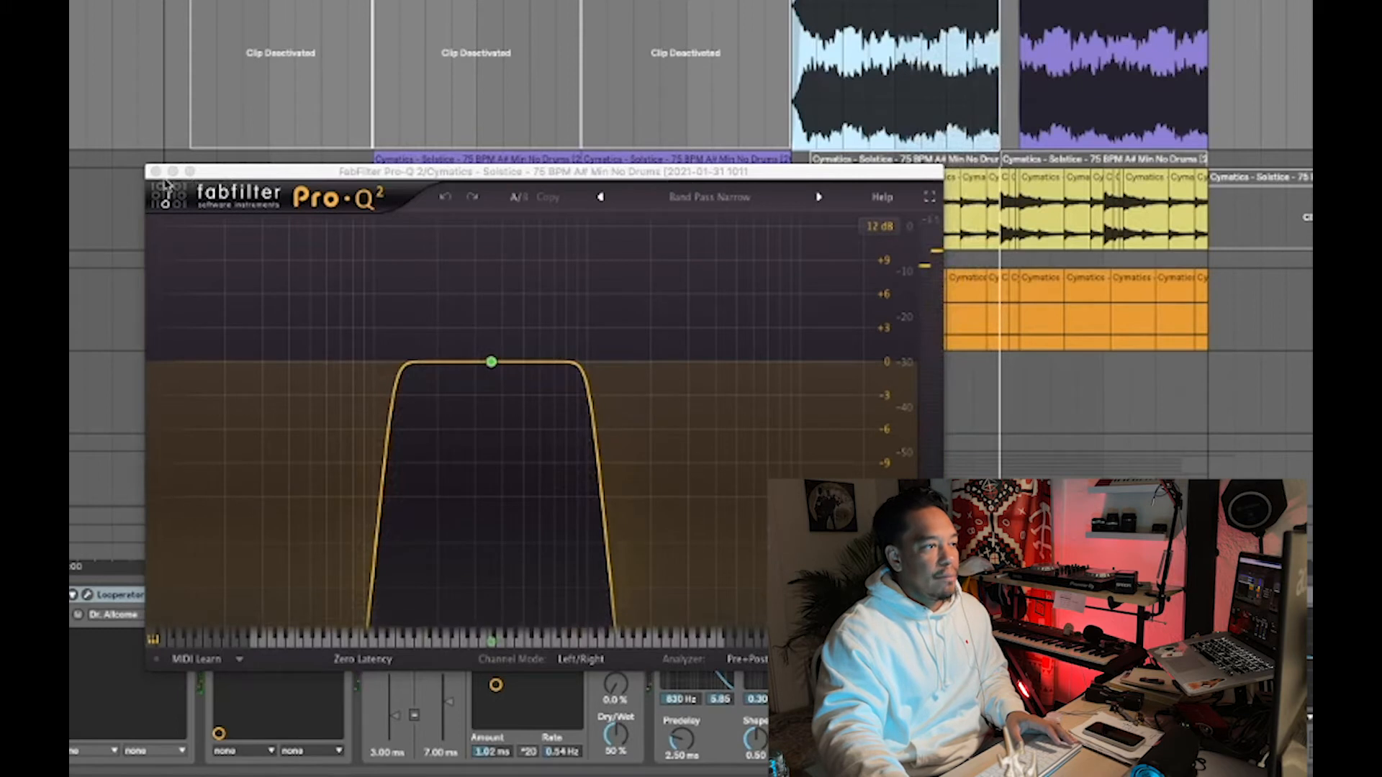
click(157, 173)
click(524, 595)
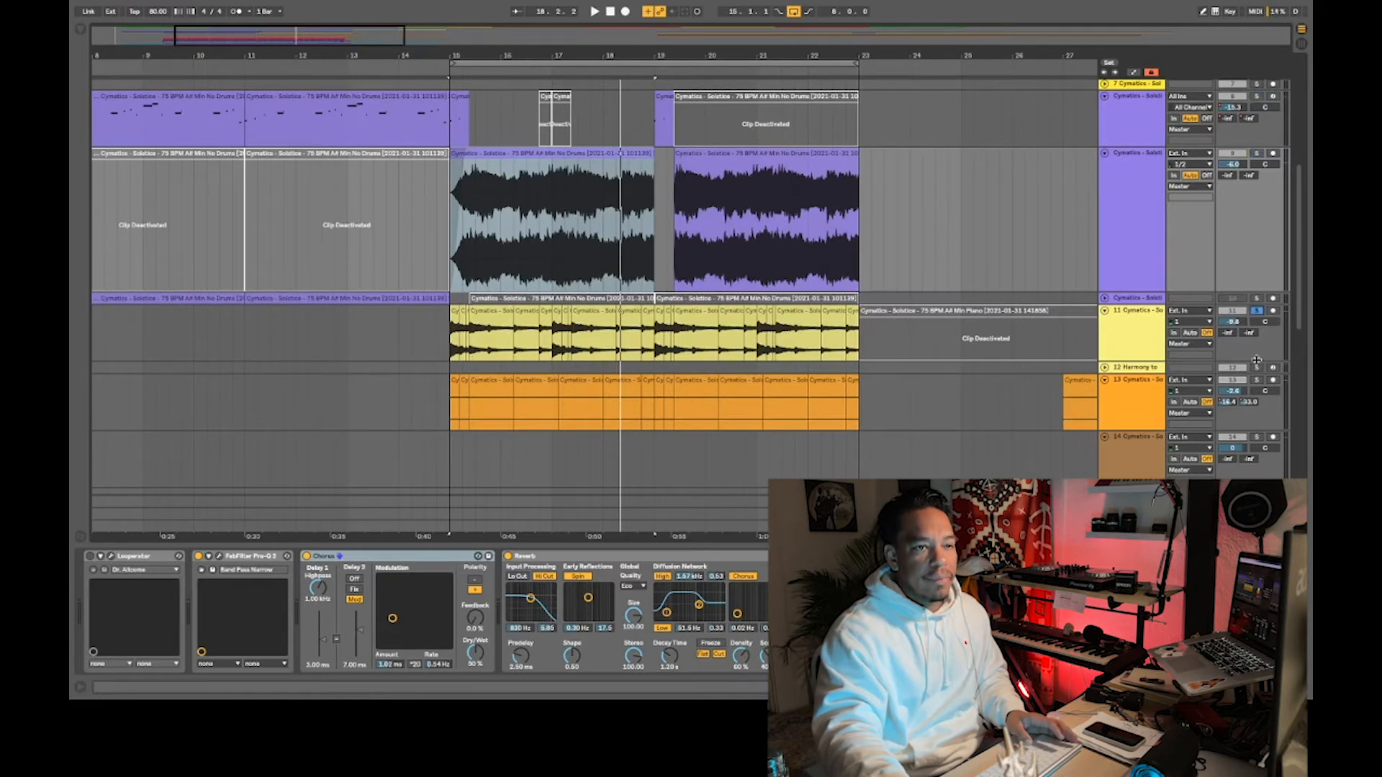
- Listen to the soloed yellow and orange Solstice chops on tracks 11 and 13 from bar 15
click(452, 416)
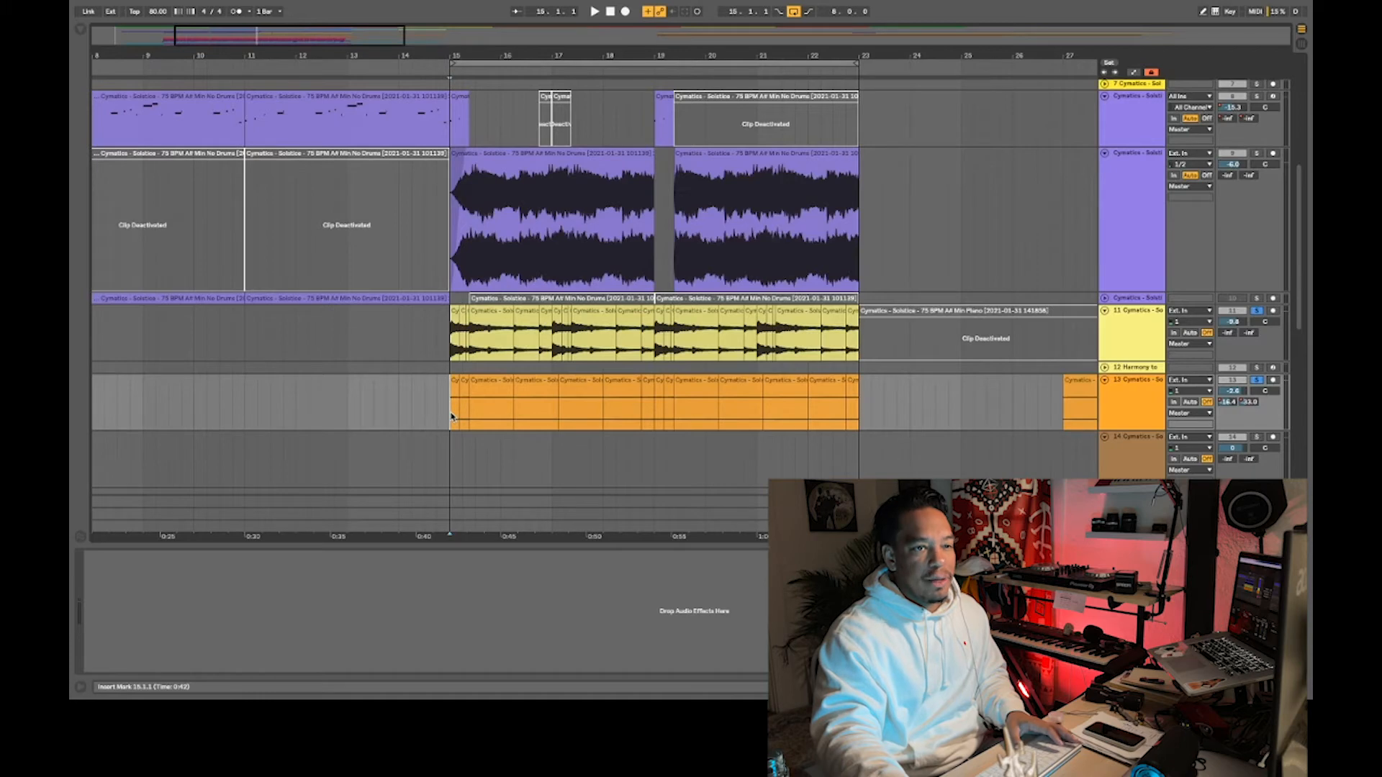
key(space)
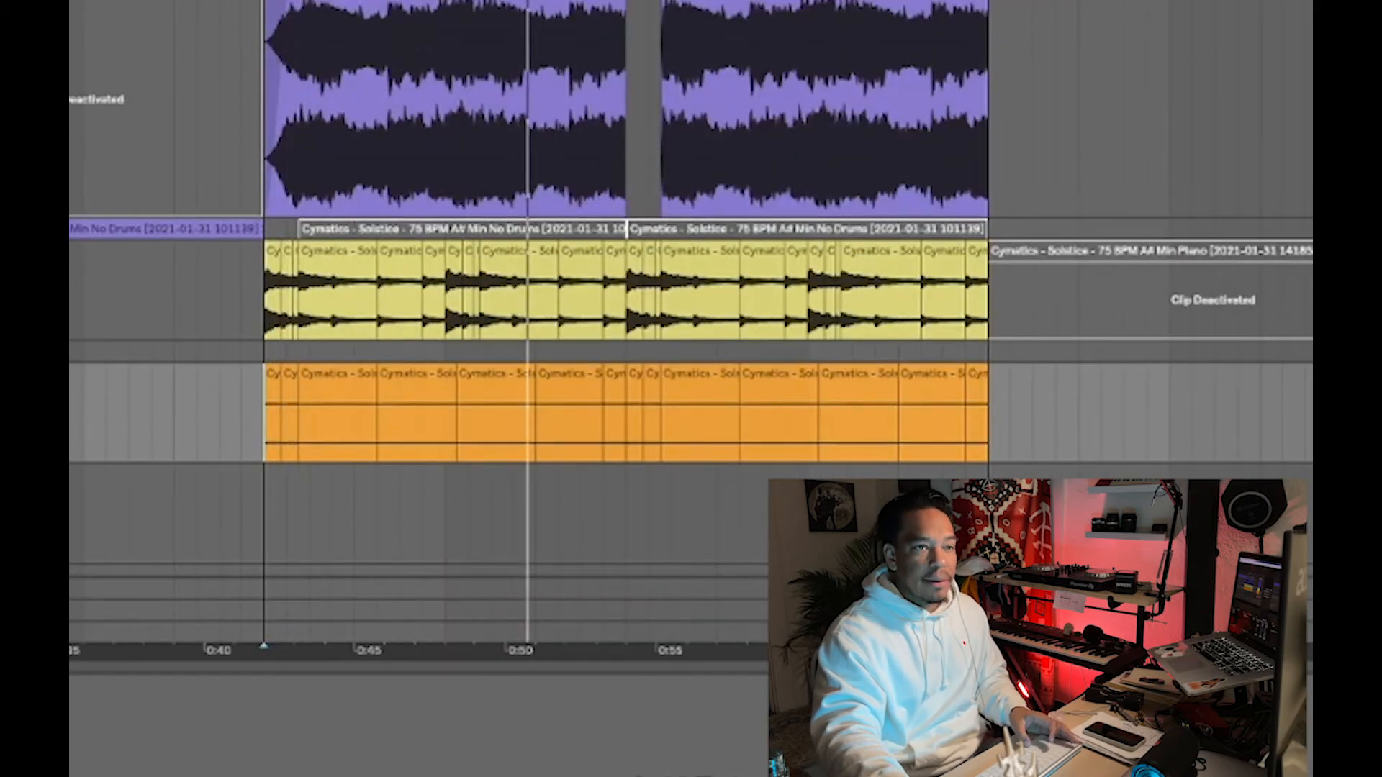
click(270, 130)
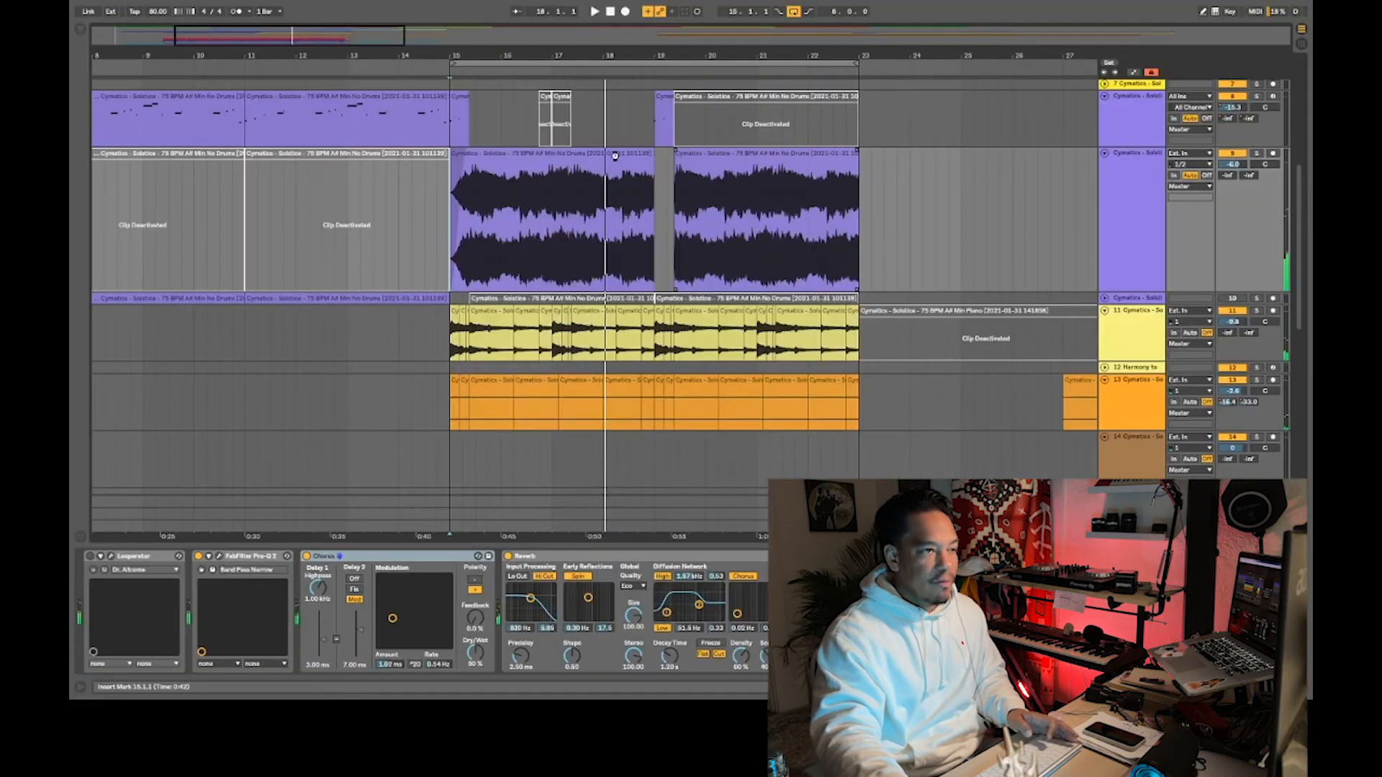
key(super+s)
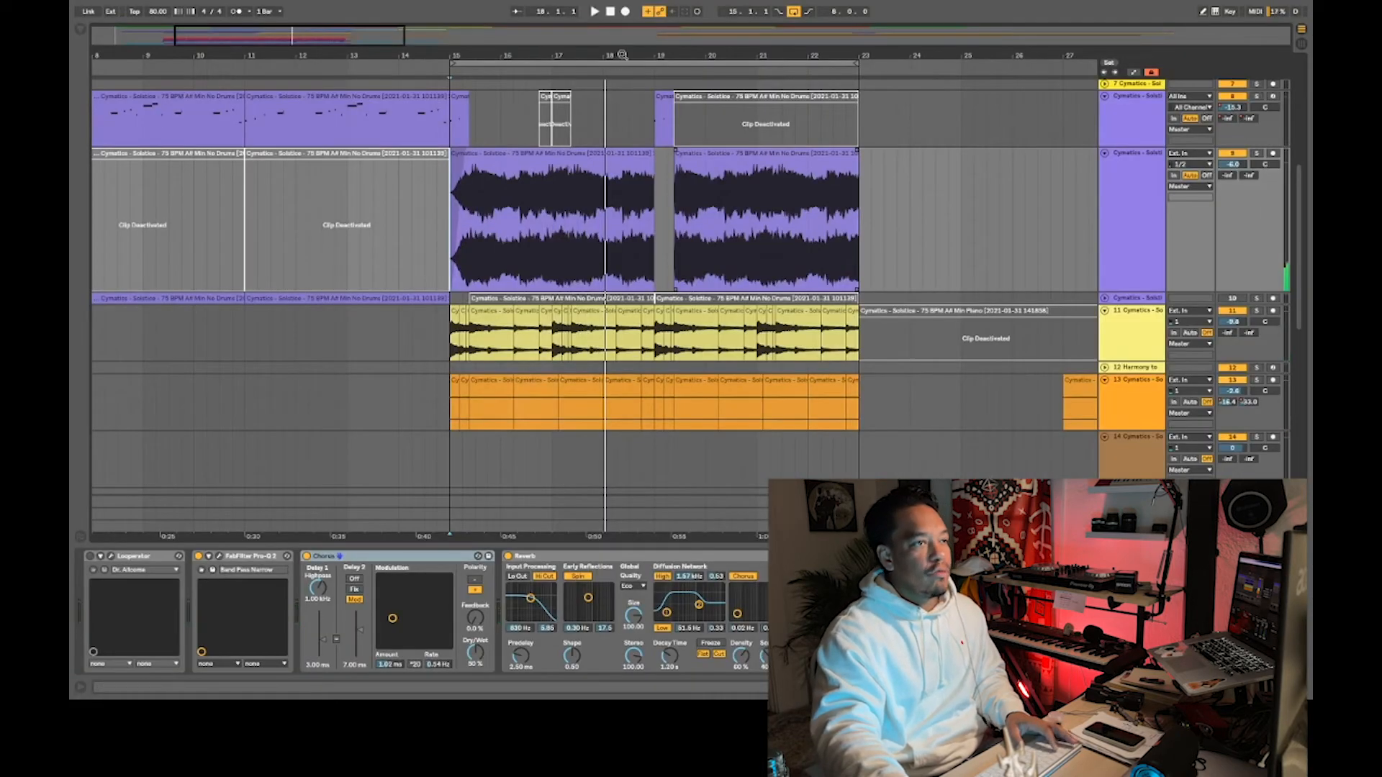
- Reactivate the Solstice piano clip at bar 23 on track 11 and convert its harmony to a new MIDI track
drag(622, 54, 622, 25)
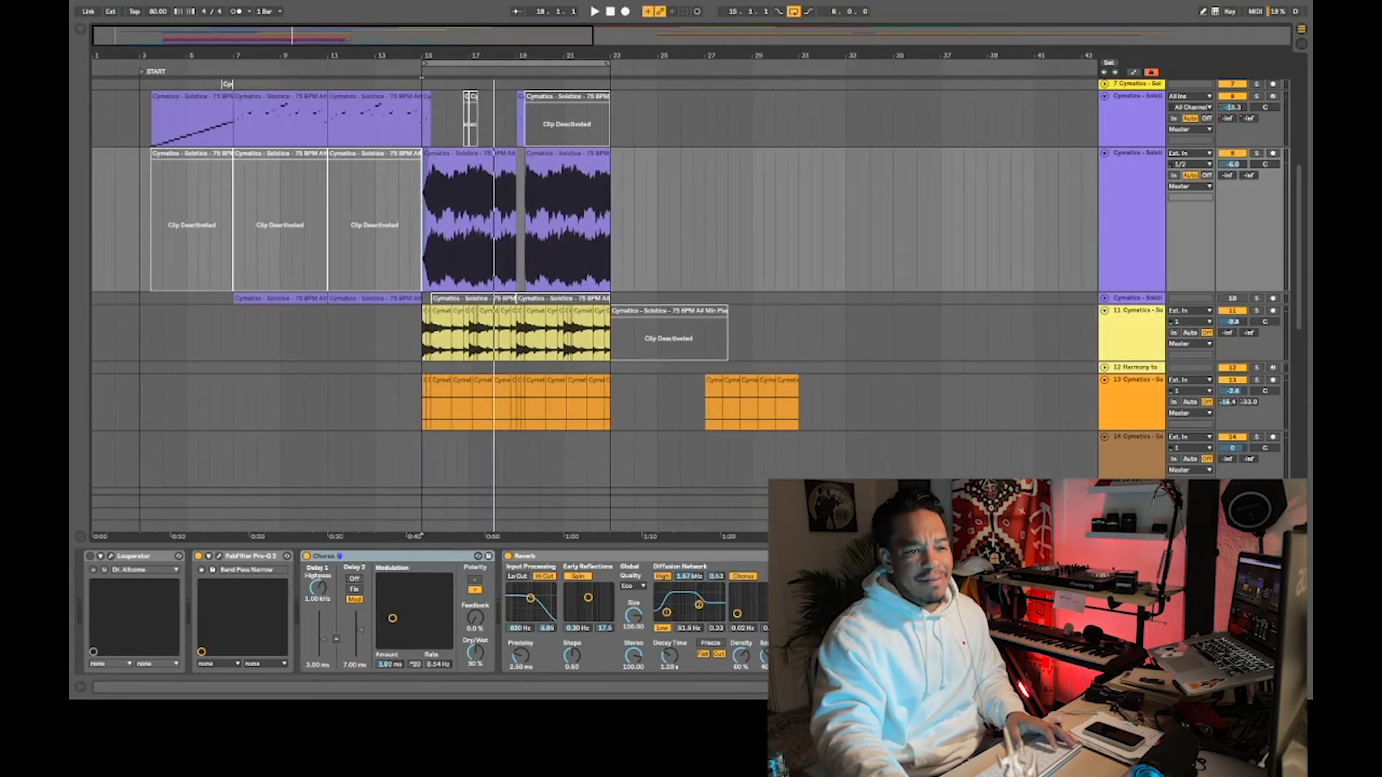
key(super+alt+l)
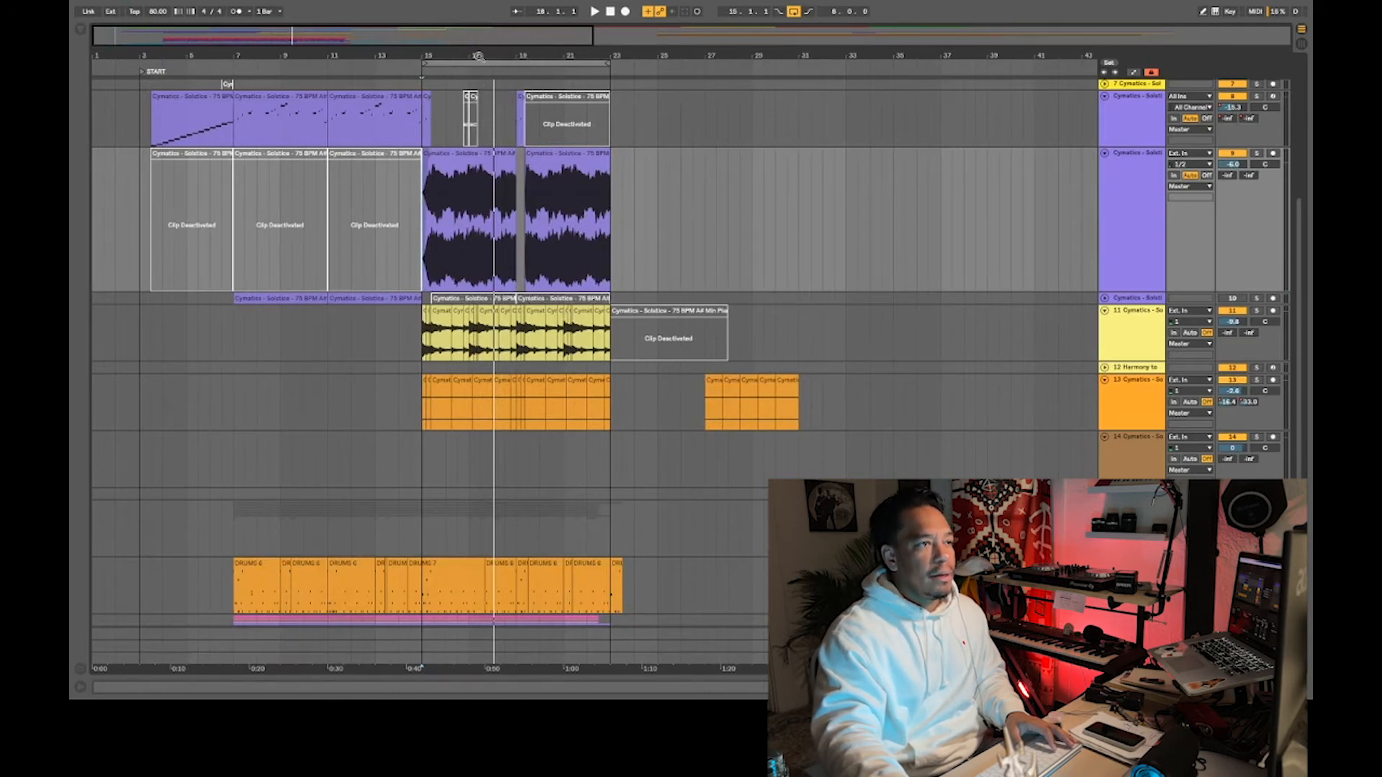
drag(479, 56, 468, 79)
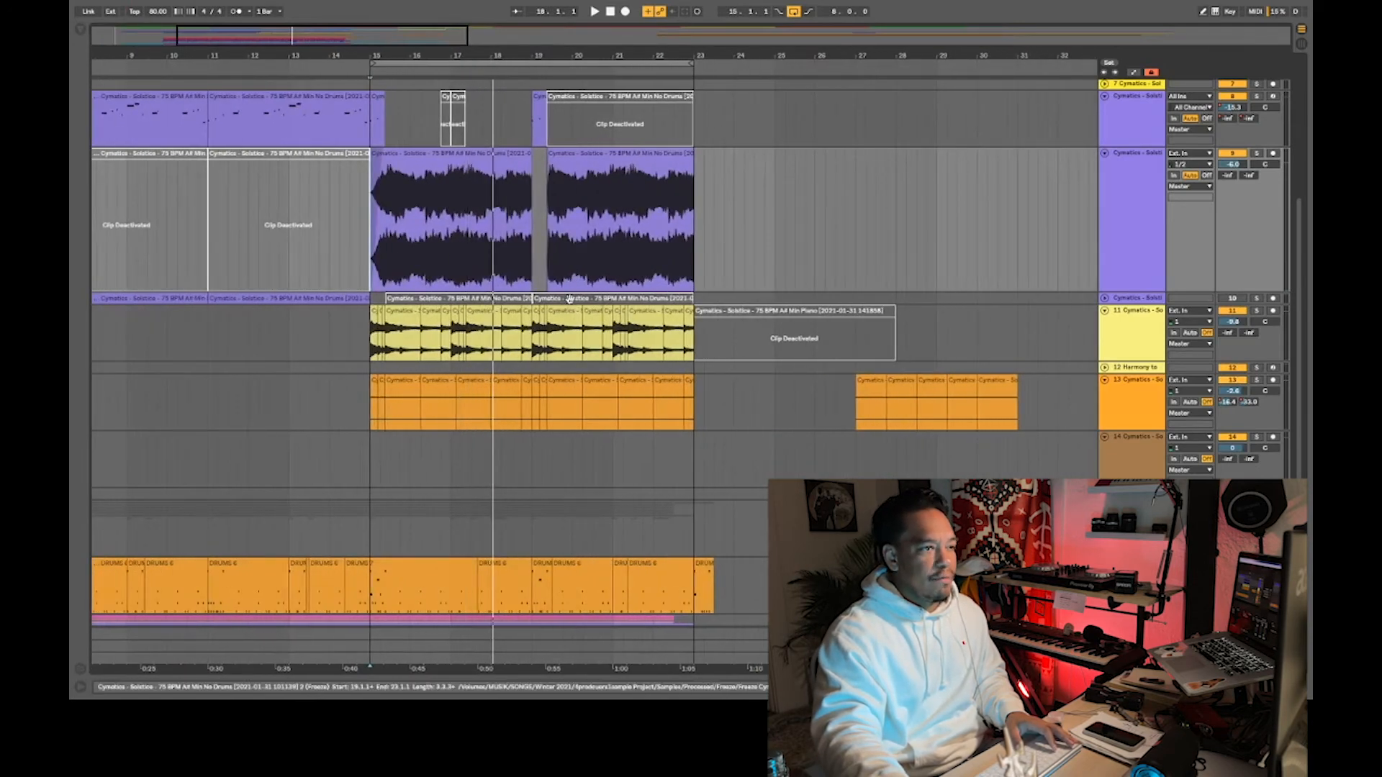
double_click(1146, 333)
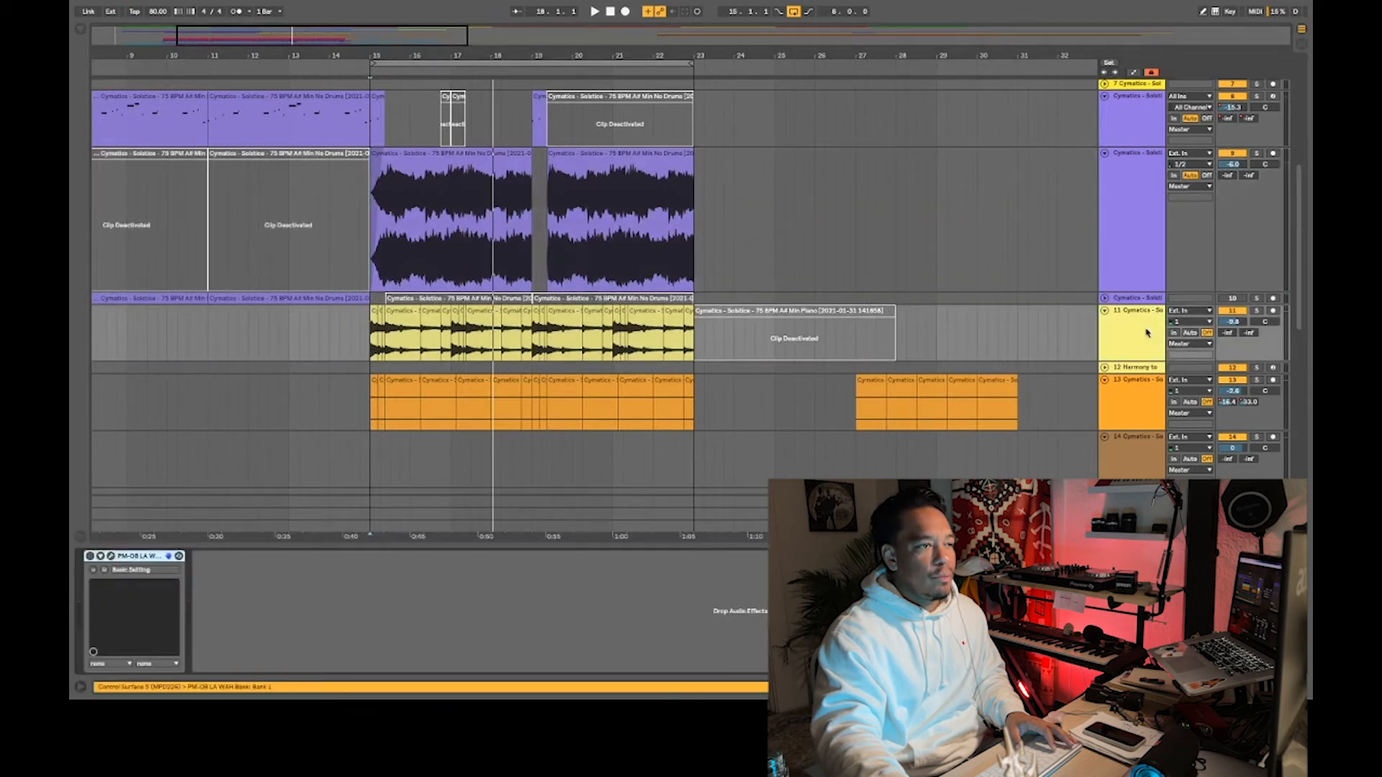
click(824, 318)
key(0)
right_click(821, 319)
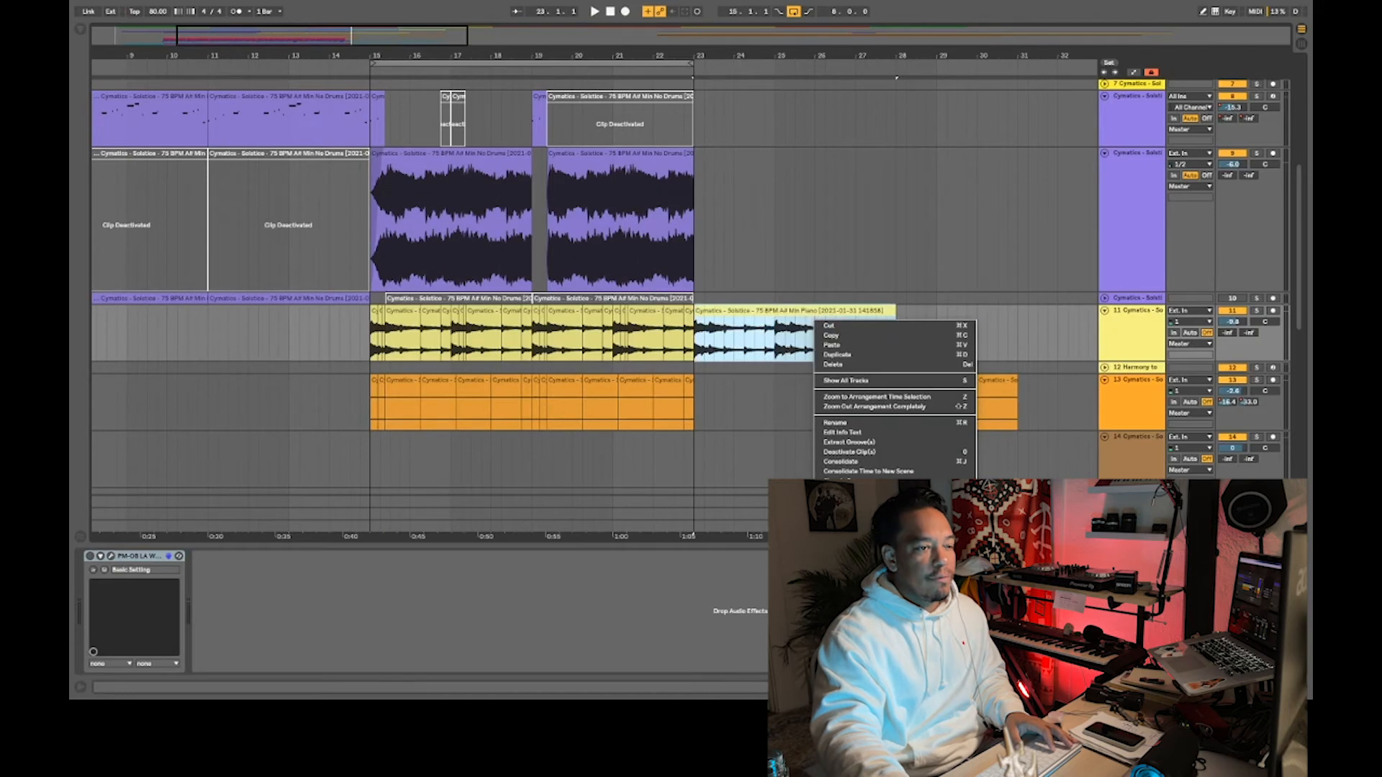
click(871, 529)
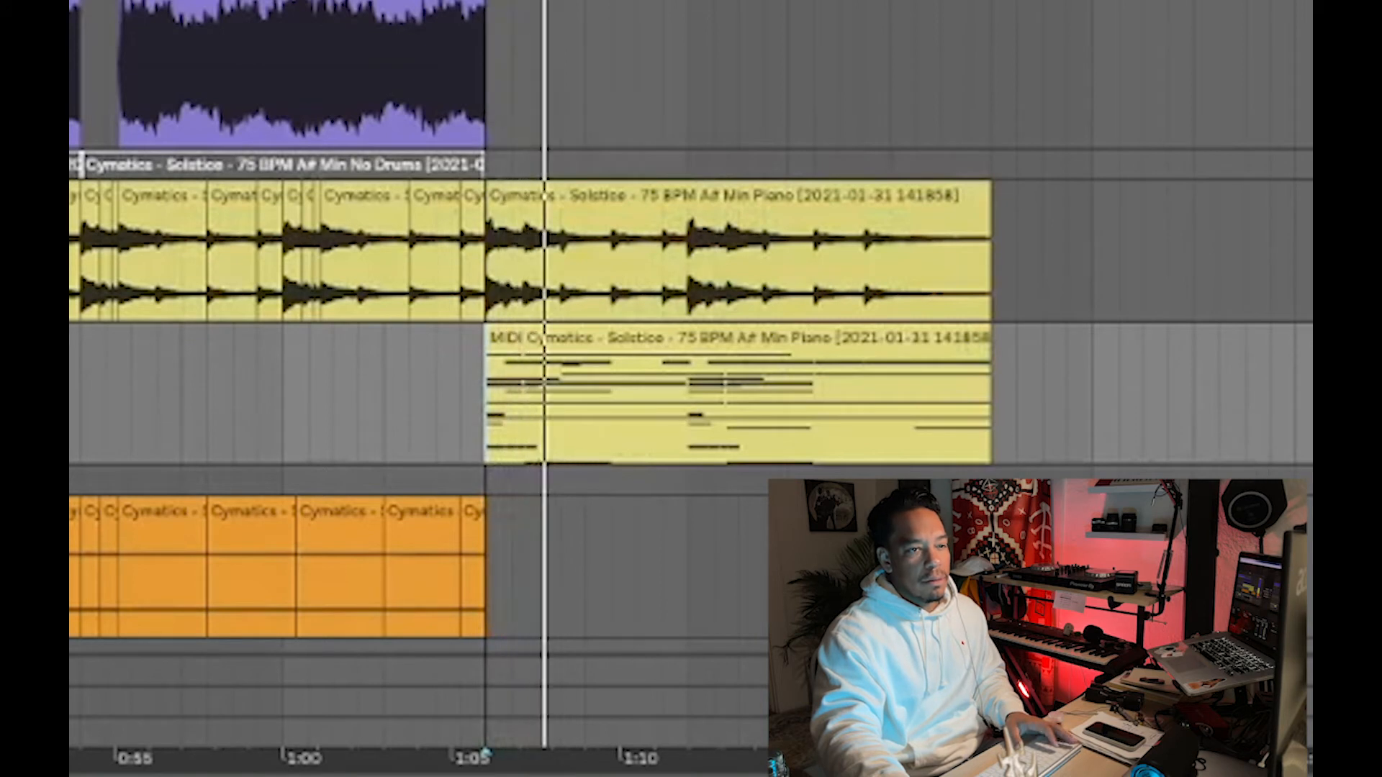
- Examine the notes of the converted harmony clip and of the matching MIDI clip on the organ track
click(1311, 480)
key(Delete)
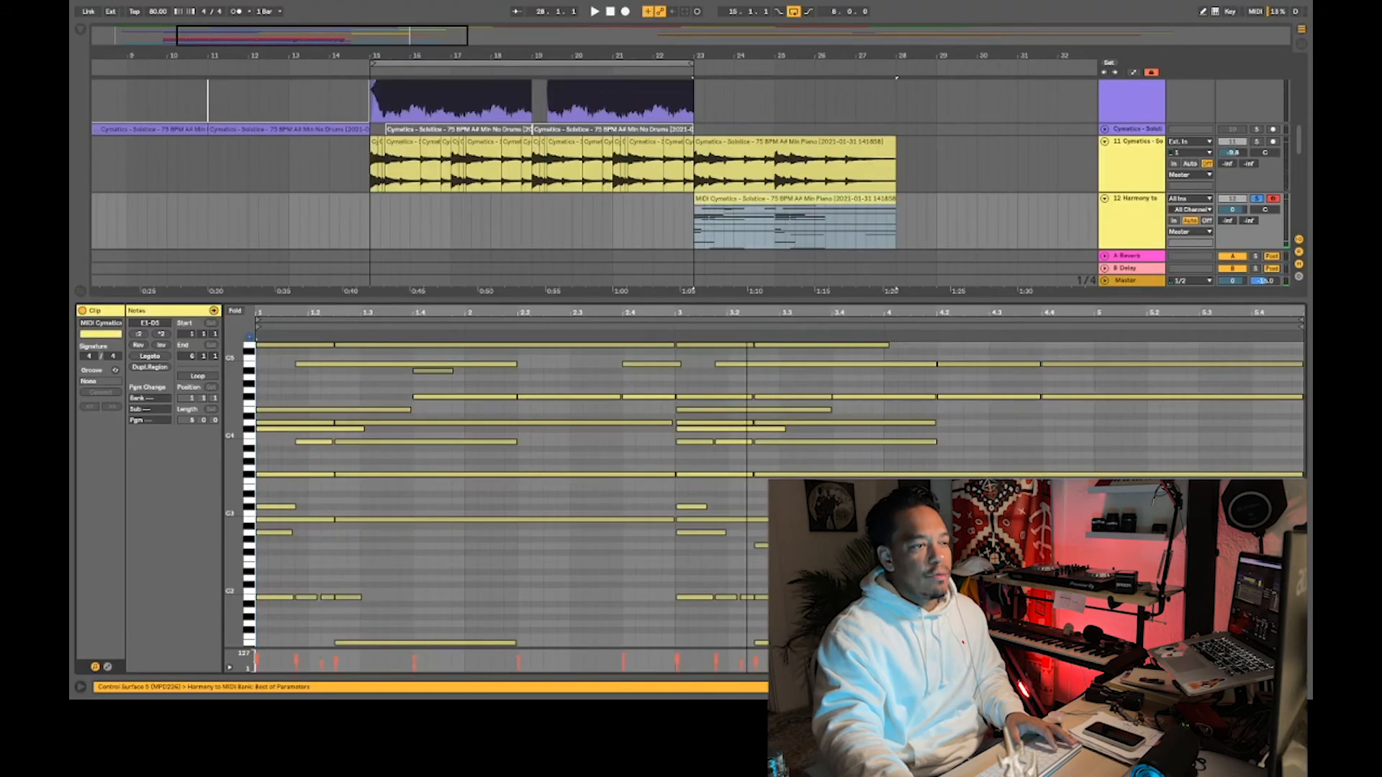
drag(413, 393, 676, 400)
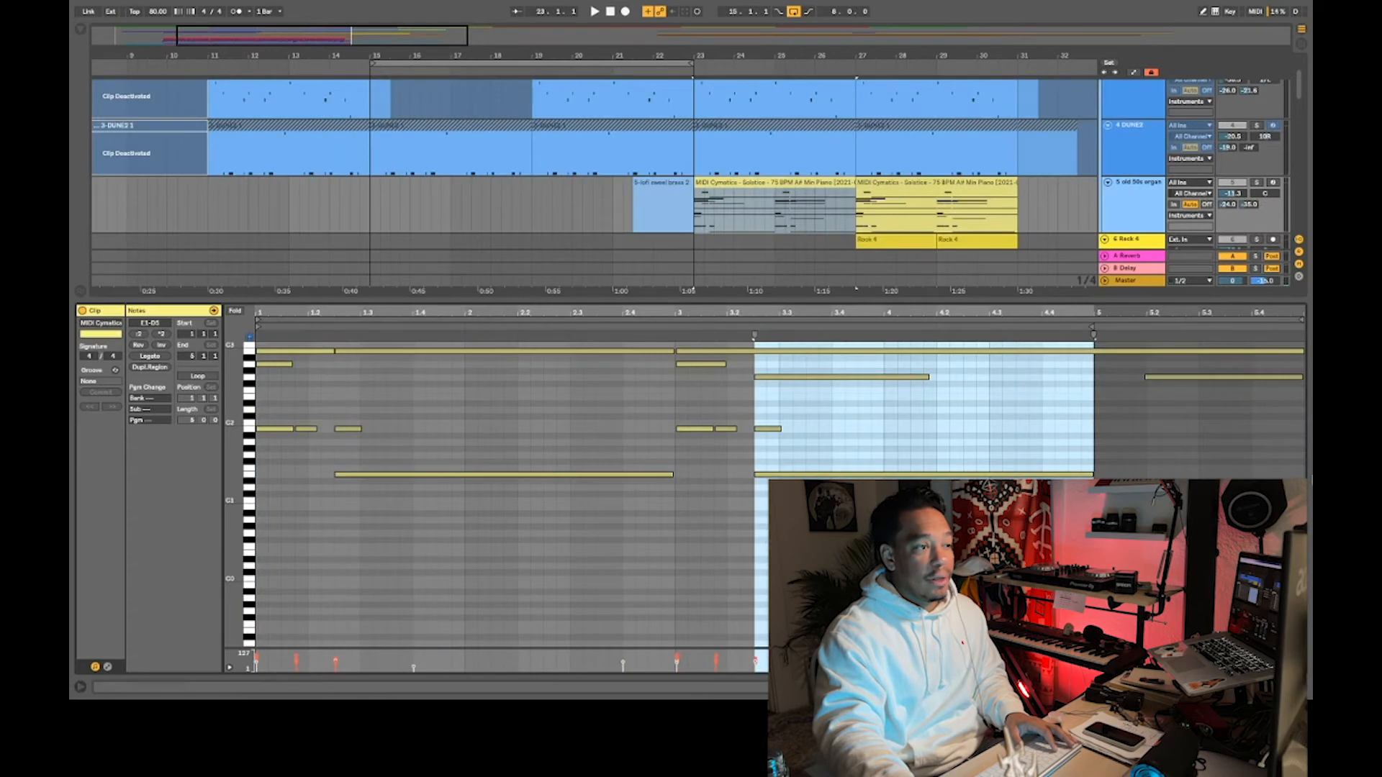
double_click(233, 467)
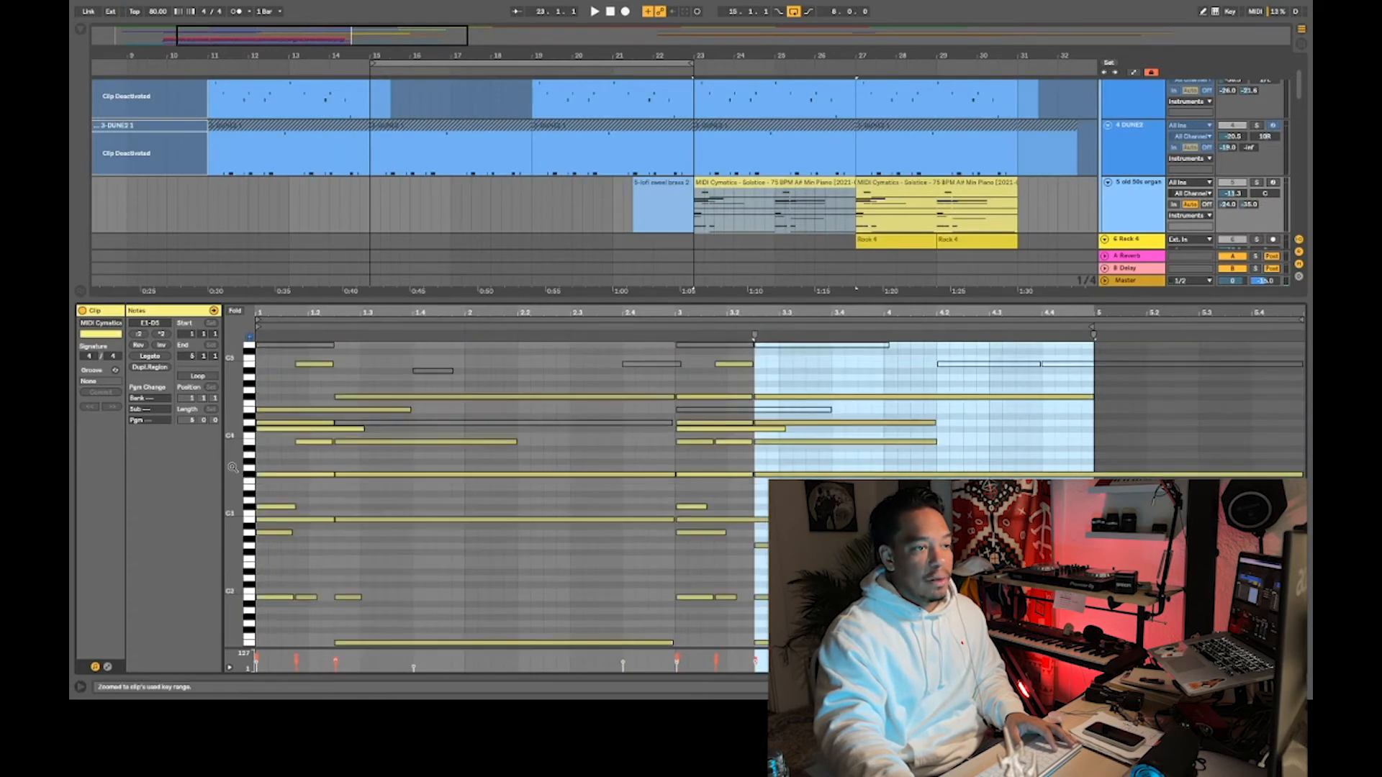
- Solo the organ track and listen to its Solstice piano MIDI part from bar 23
key(shift+Tab)
key(s)
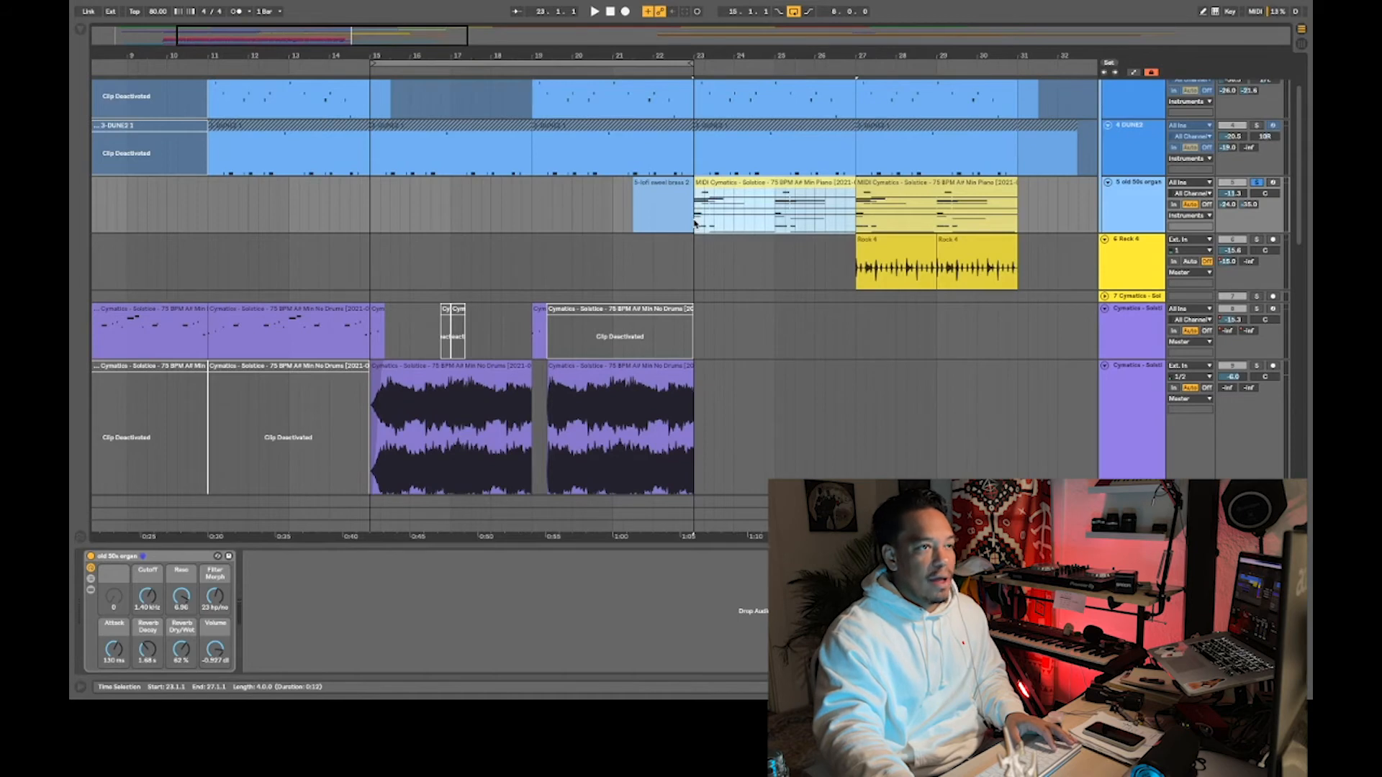
click(694, 224)
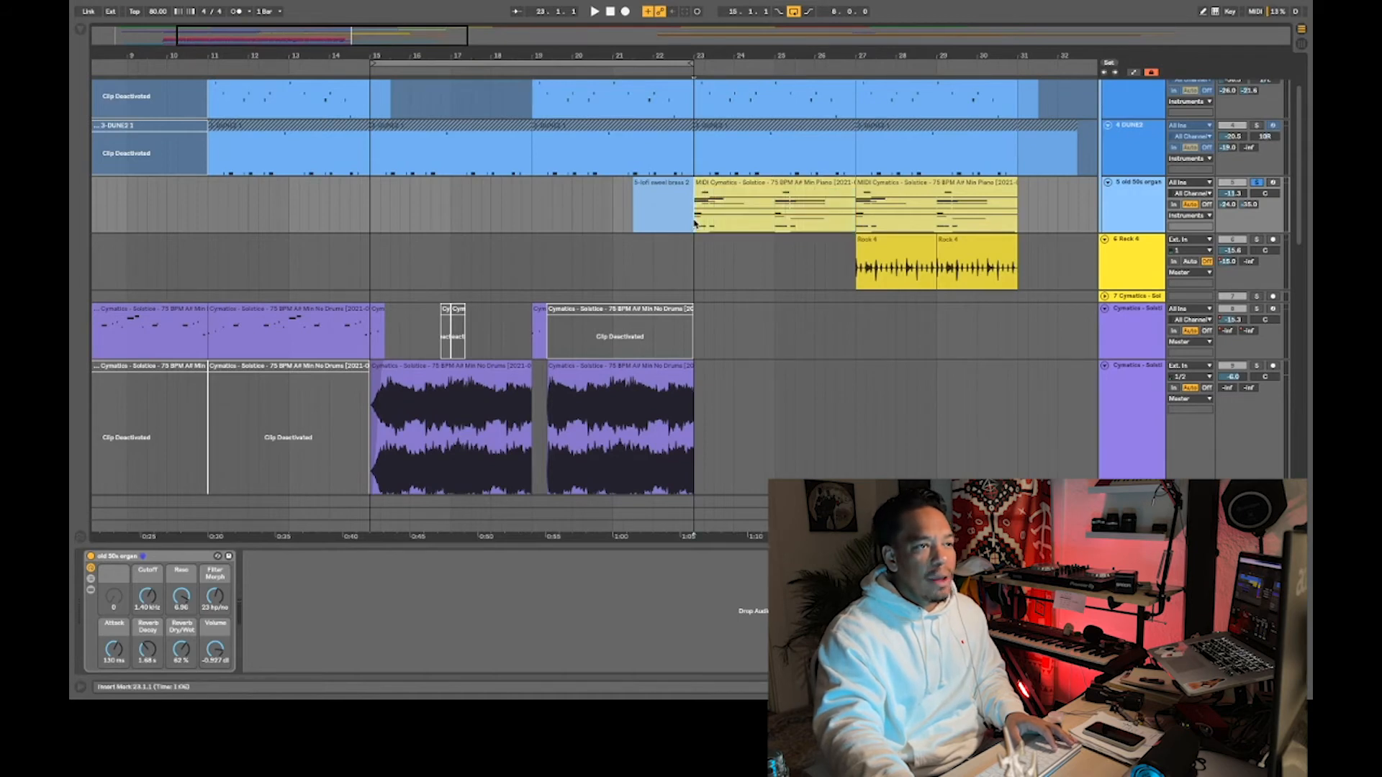
key(space)
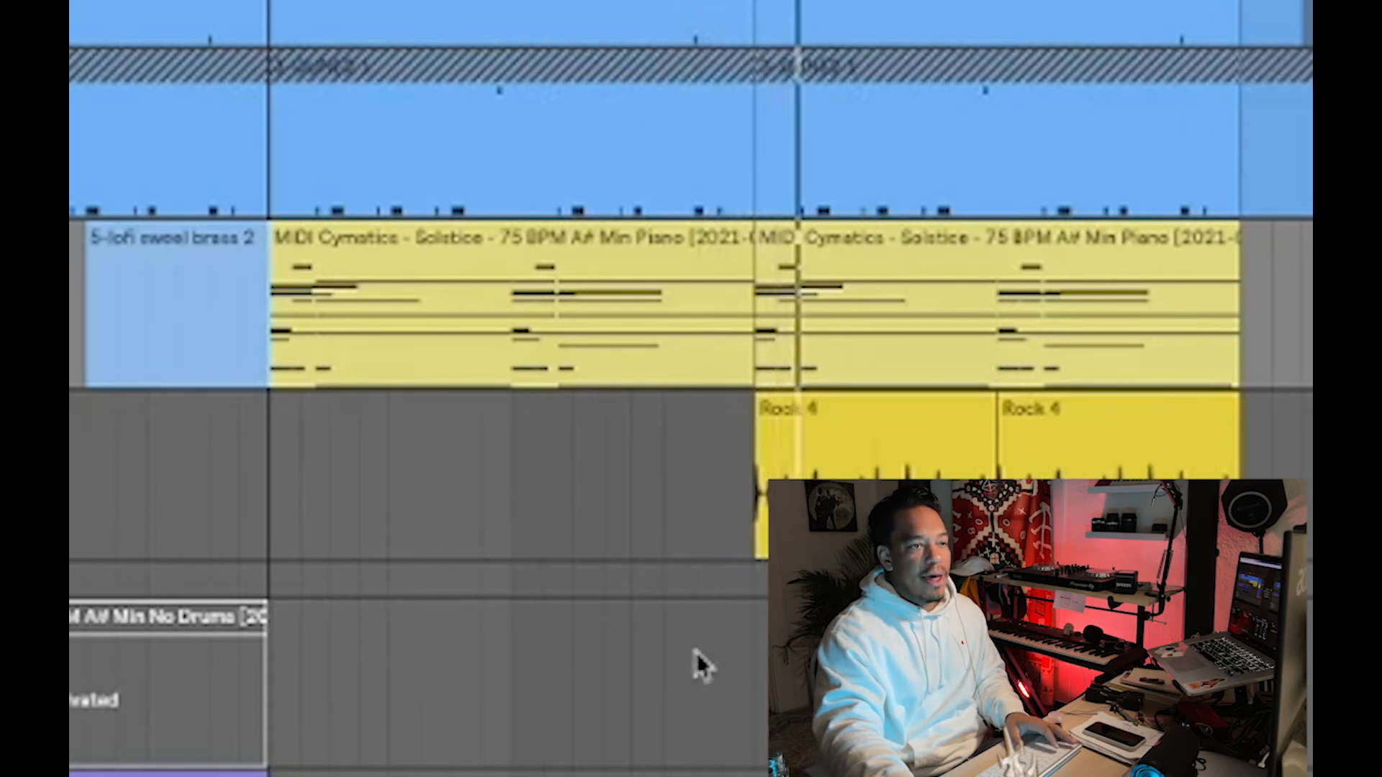
- Listen to the soloed Rock 4 loop on track 6 from bar 27 together with the organ part
click(756, 555)
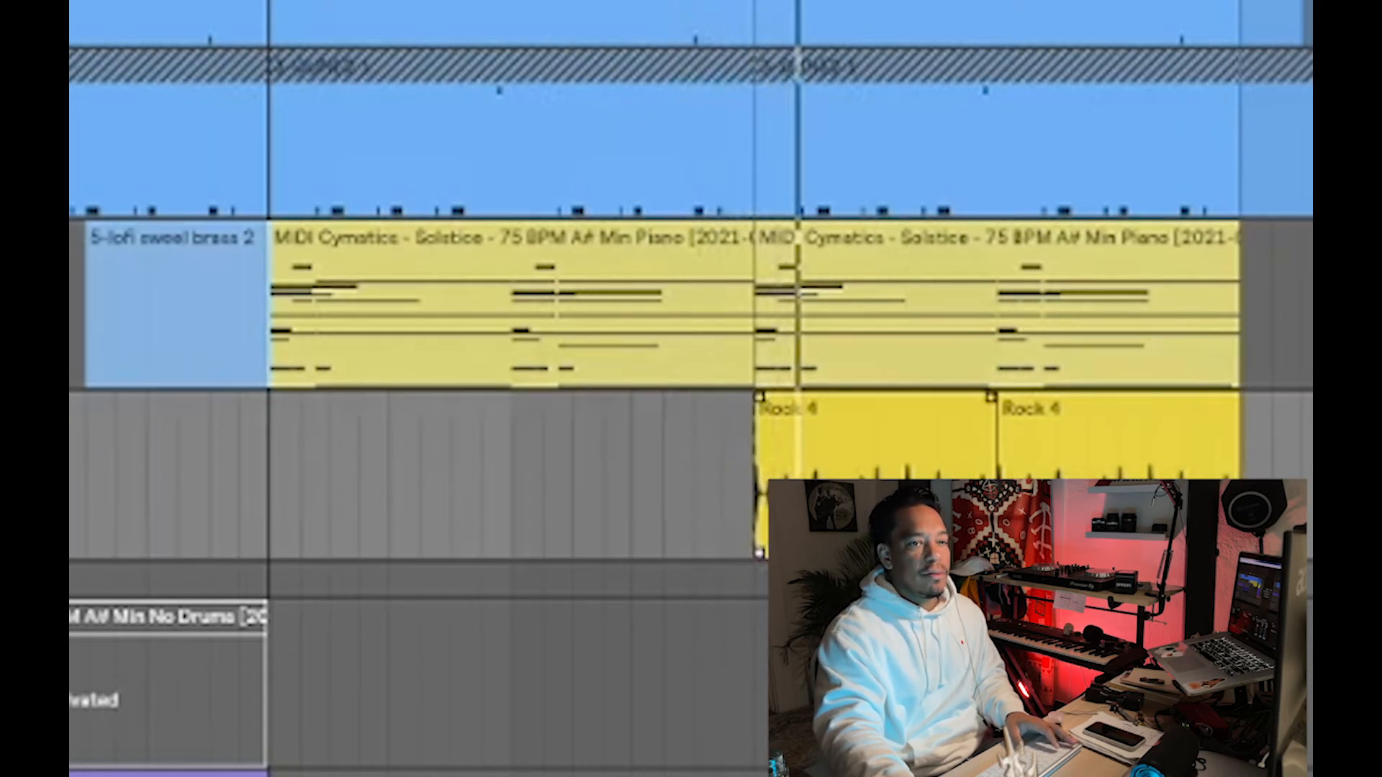
scroll(758, 554, up, 3)
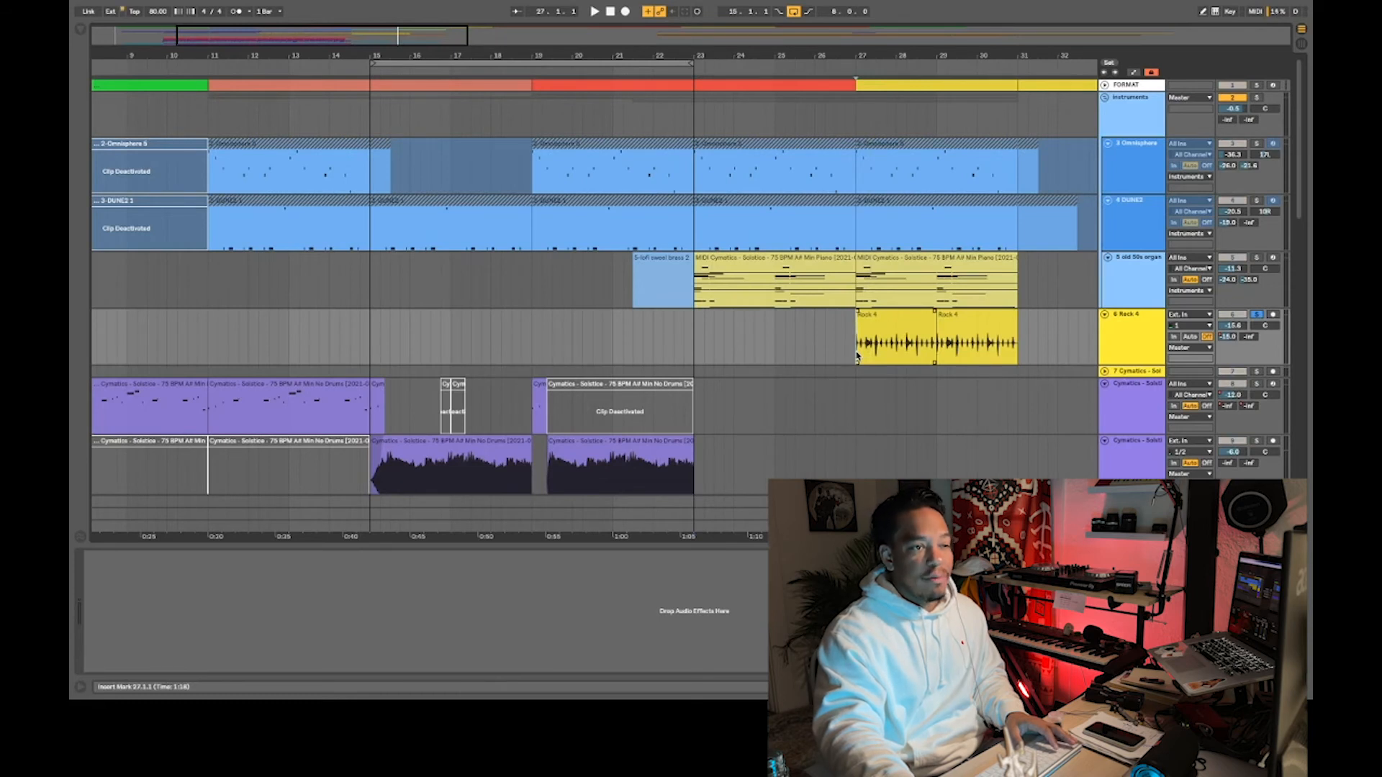
key(space)
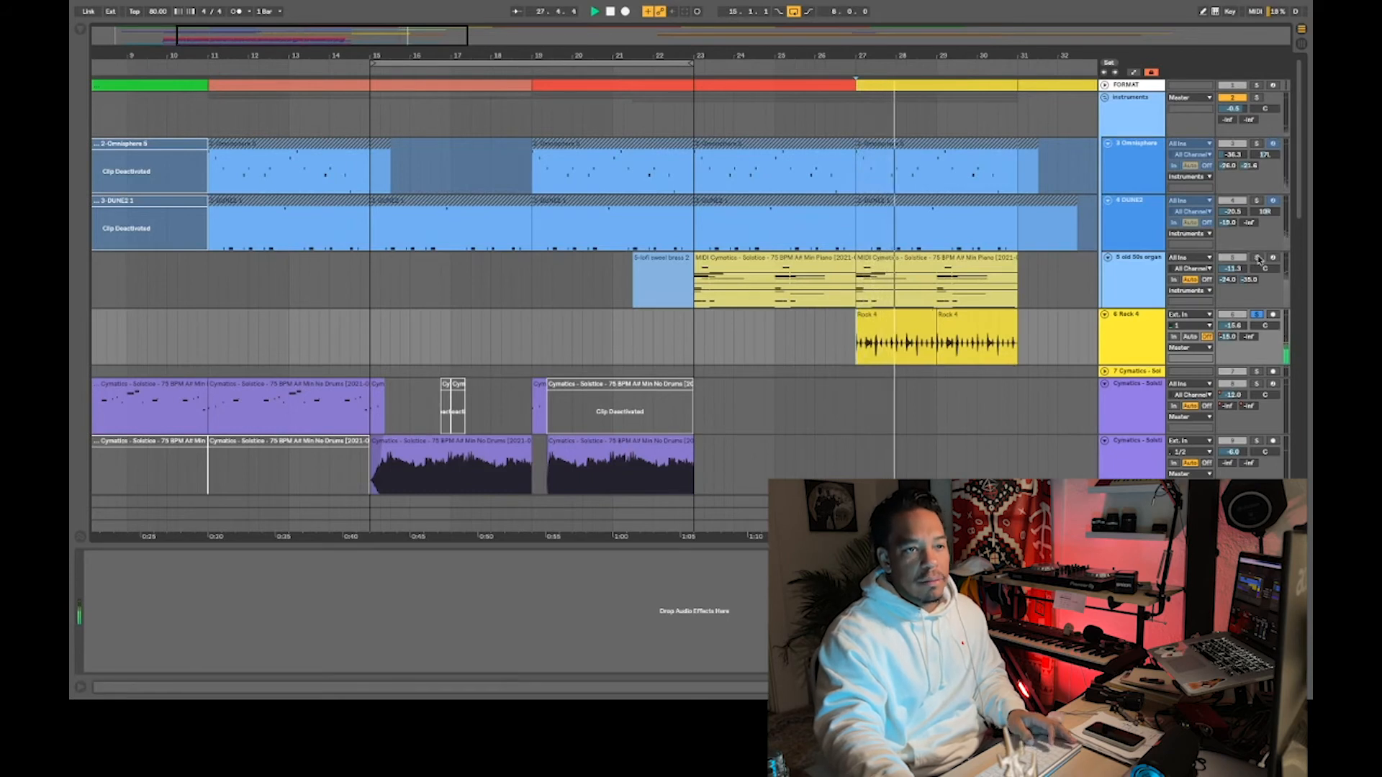
key(space)
click(1256, 317)
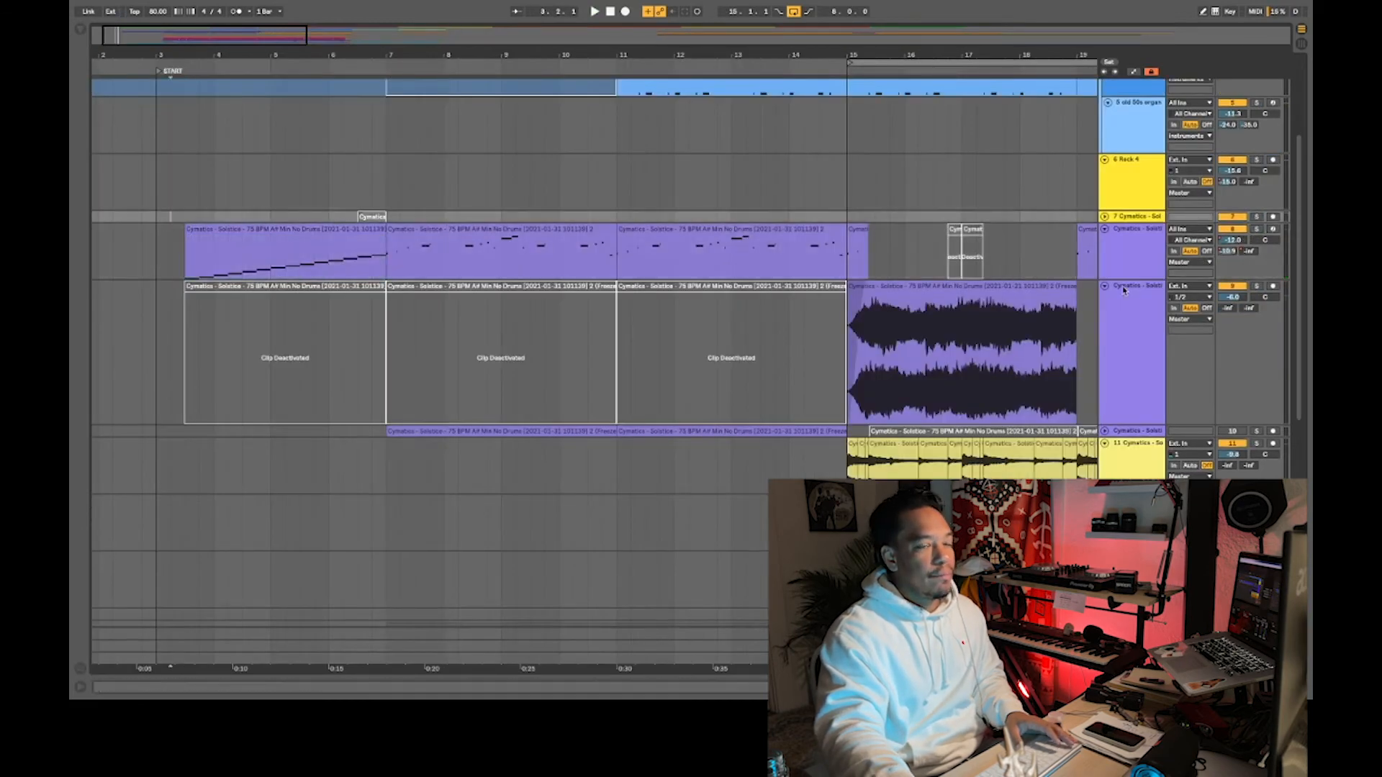
- Play the full beat with all tracks from just after the START marker, around bar 3
drag(1299, 315, 1308, 167)
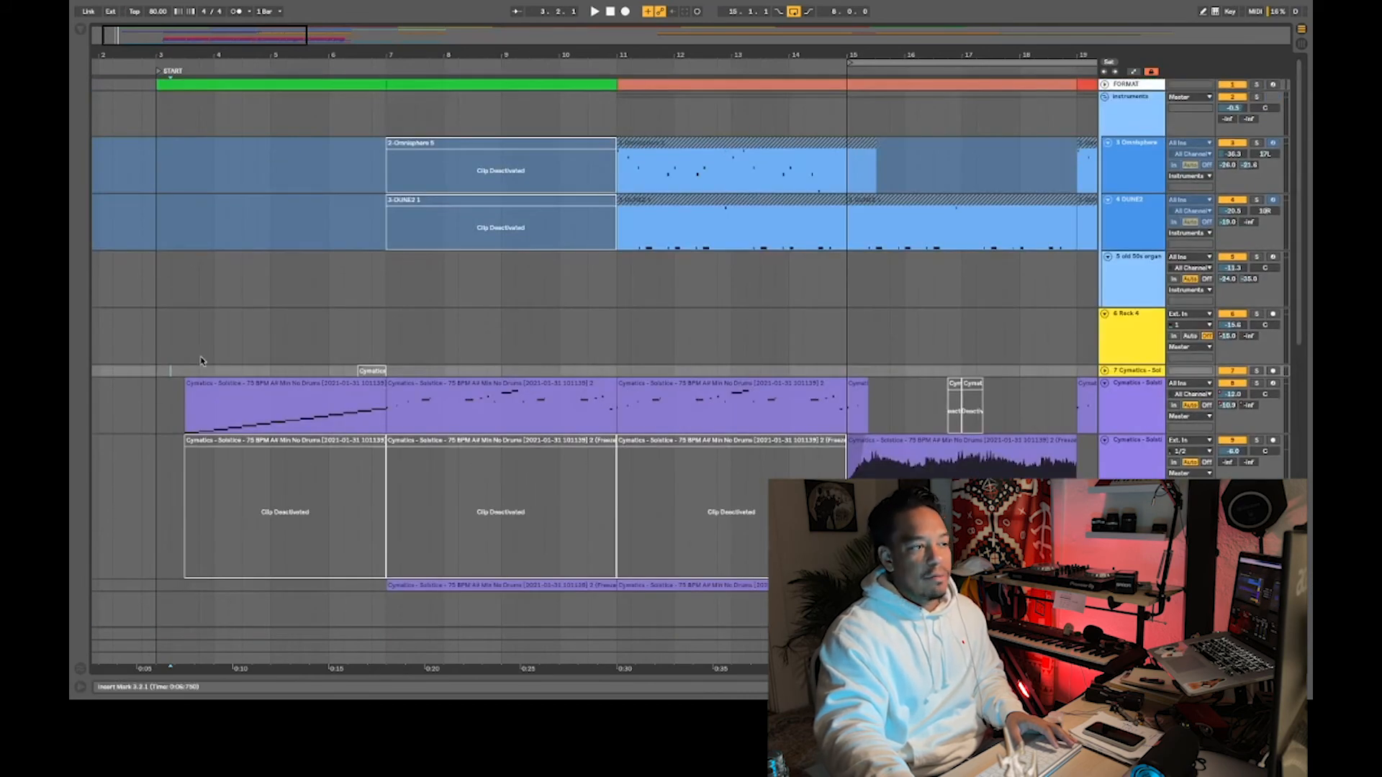
click(171, 355)
key(space)
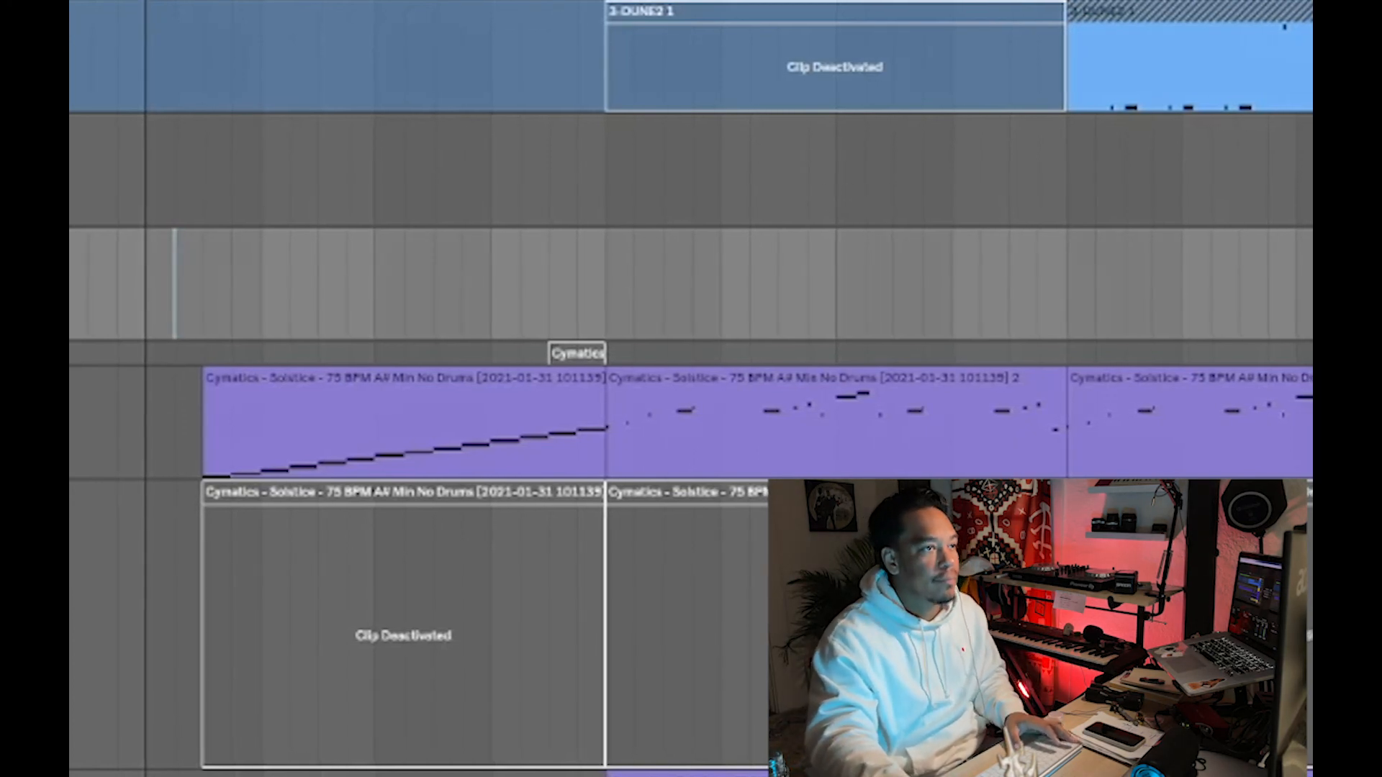
key(minus)
key(minus)
key(space)
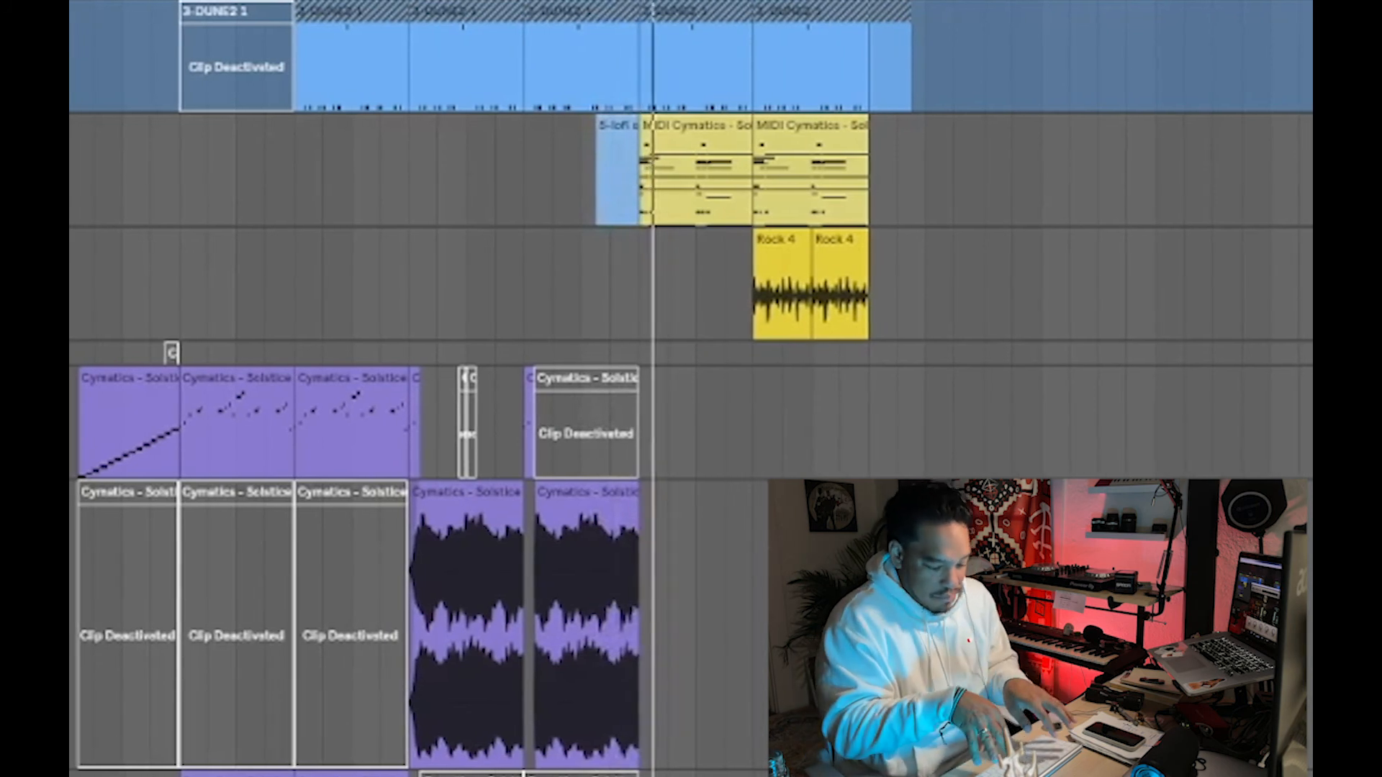